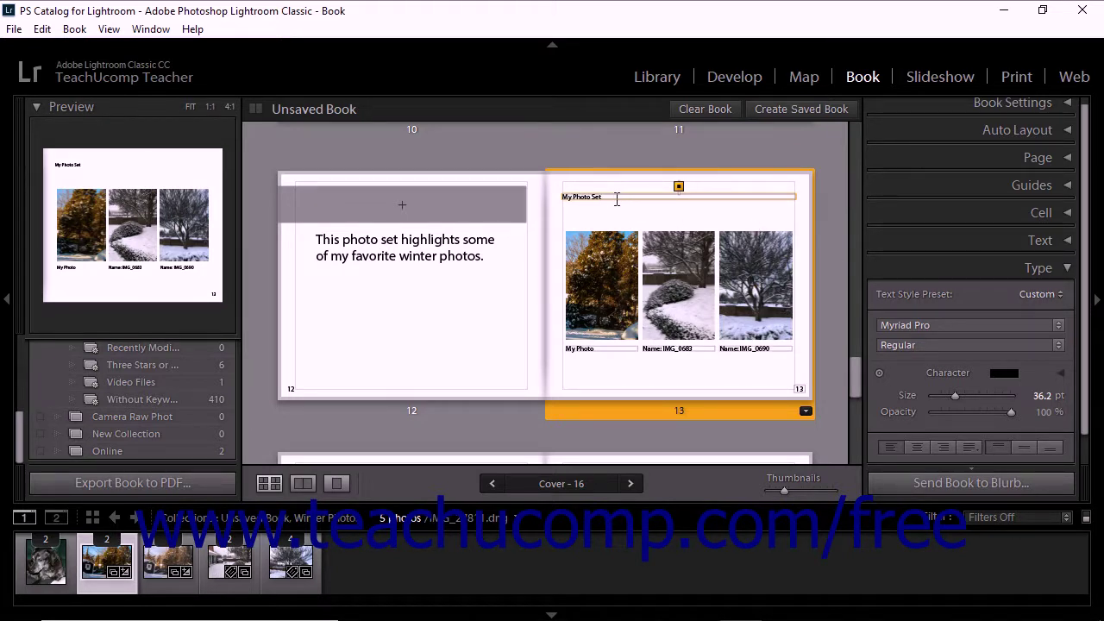
# Step: Apply the "caption - sans serif" text style preset to the "My Photo Set" title on page 13
pyautogui.moveTo(616, 197); pyautogui.dragTo(556, 197)
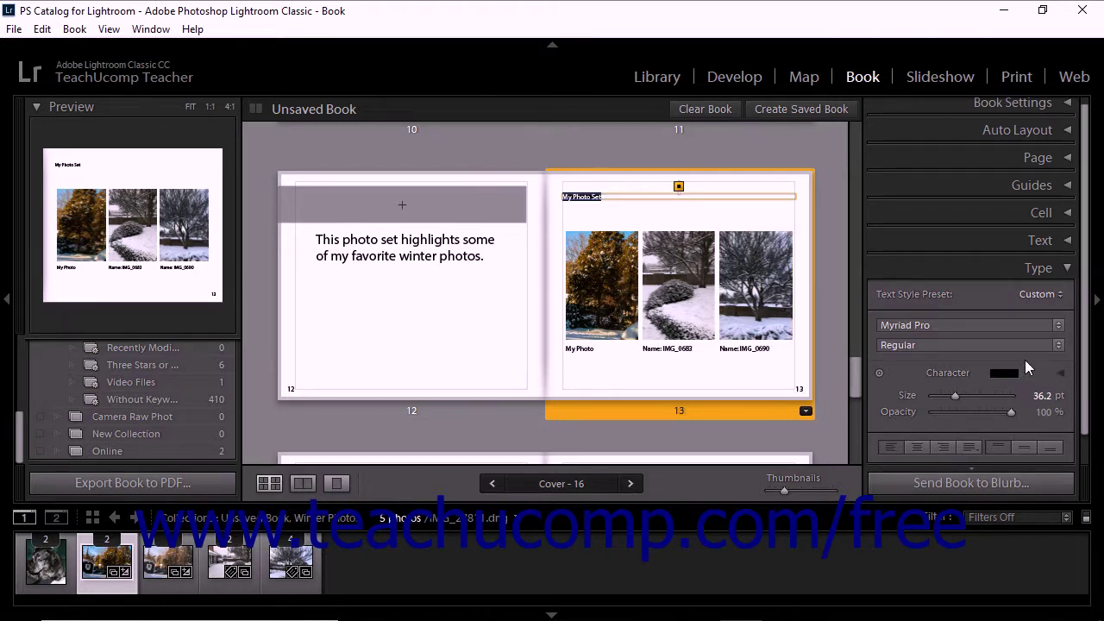
pyautogui.click(1060, 297)
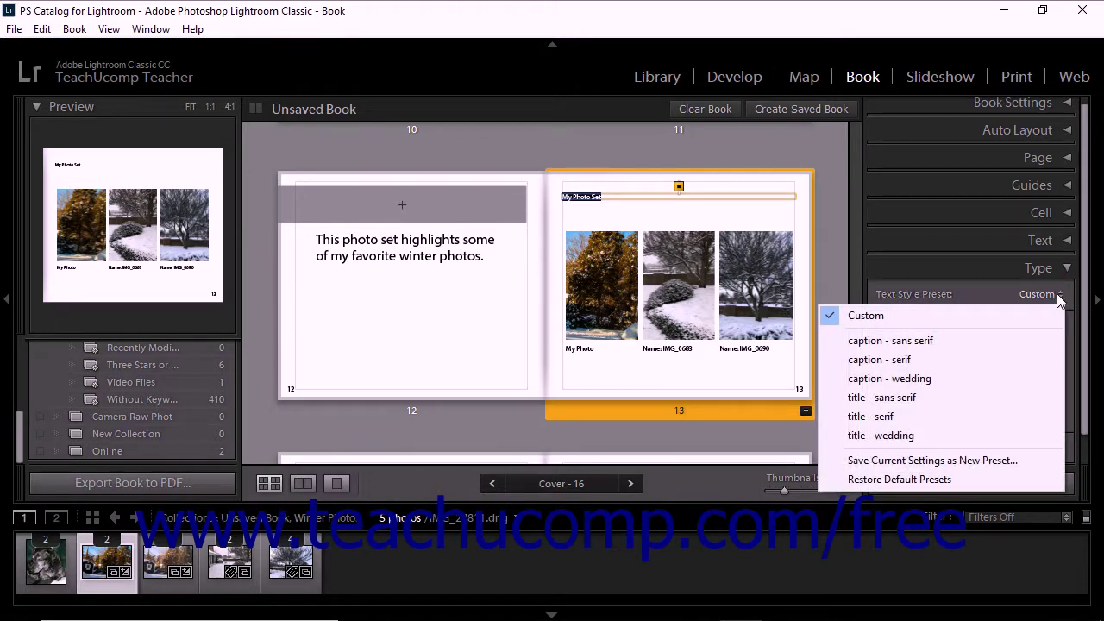
pyautogui.click(920, 345)
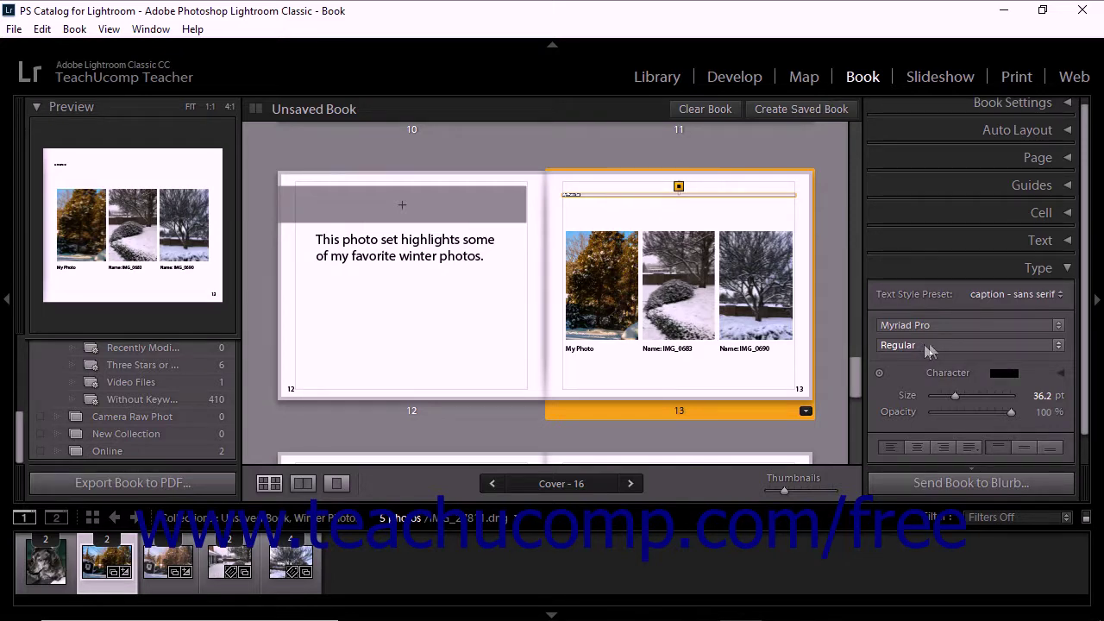
# Step: Set the page 13 title's font to Arial with the Bold Italic style
pyautogui.click(1006, 331)
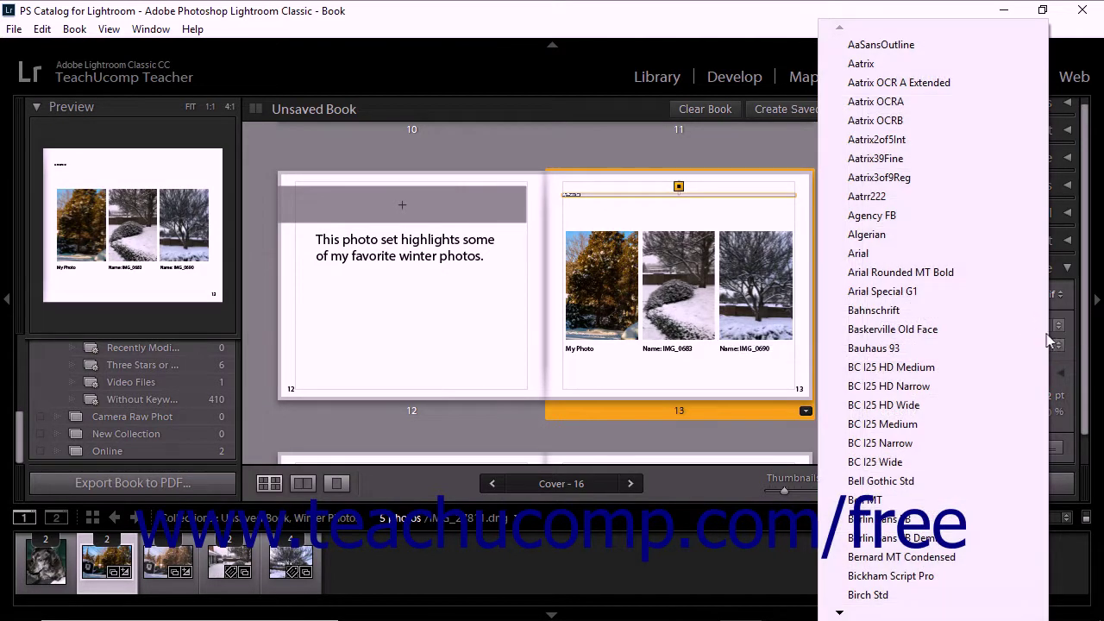
pyautogui.click(948, 253)
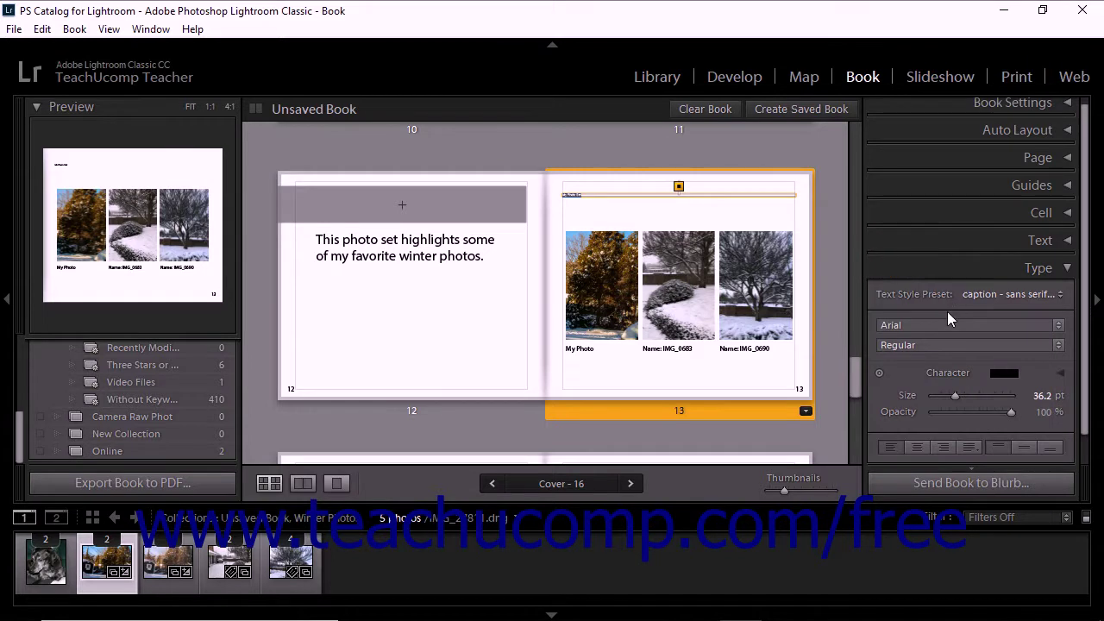
pyautogui.click(1059, 346)
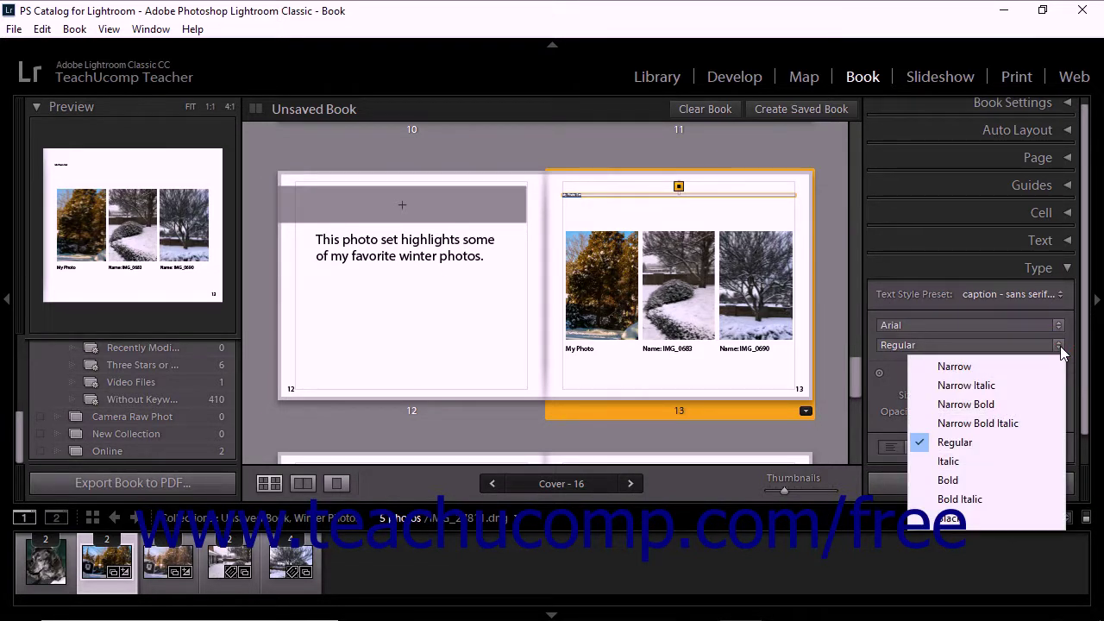
pyautogui.click(979, 498)
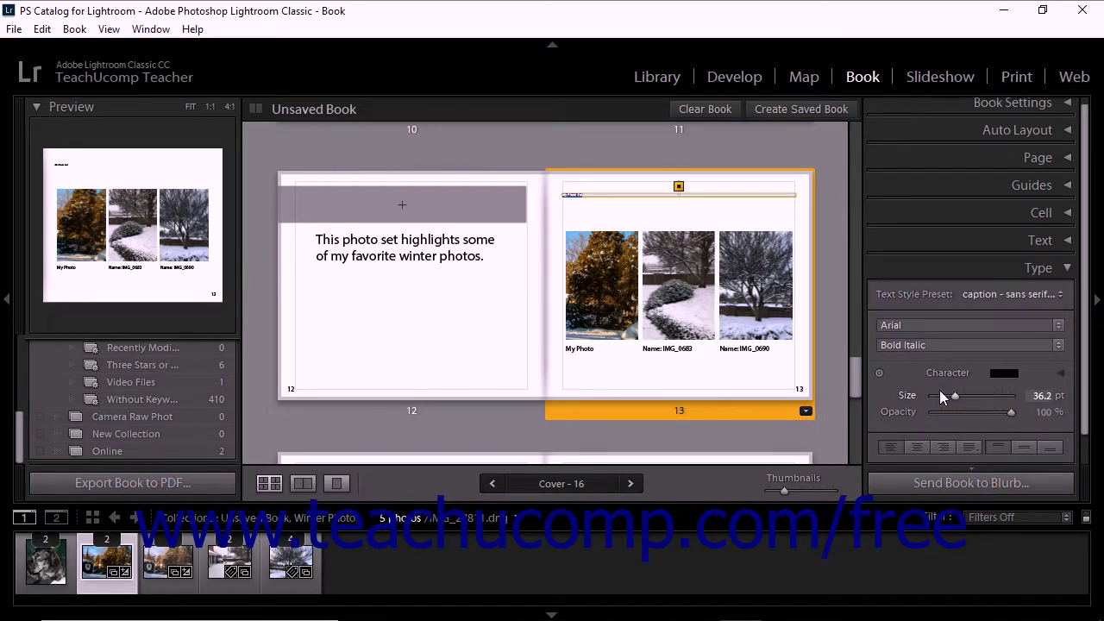
# Step: Show the full set of character options and change the title's character color to the blue-violet 4E1BCE
pyautogui.click(1062, 377)
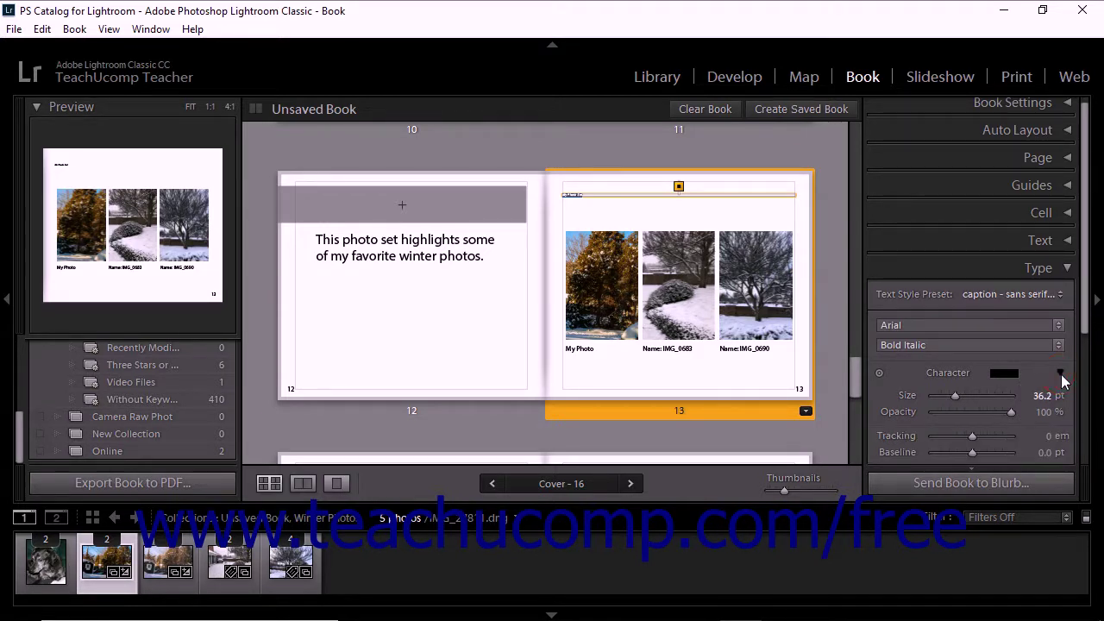
pyautogui.moveTo(1087, 273); pyautogui.dragTo(1091, 382)
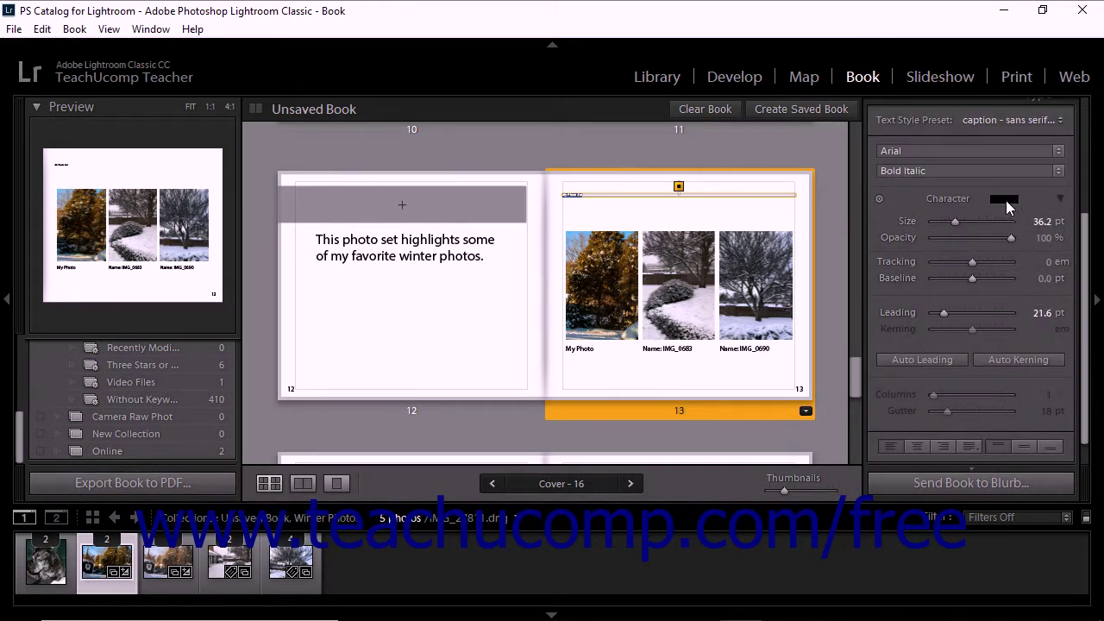
pyautogui.click(1004, 200)
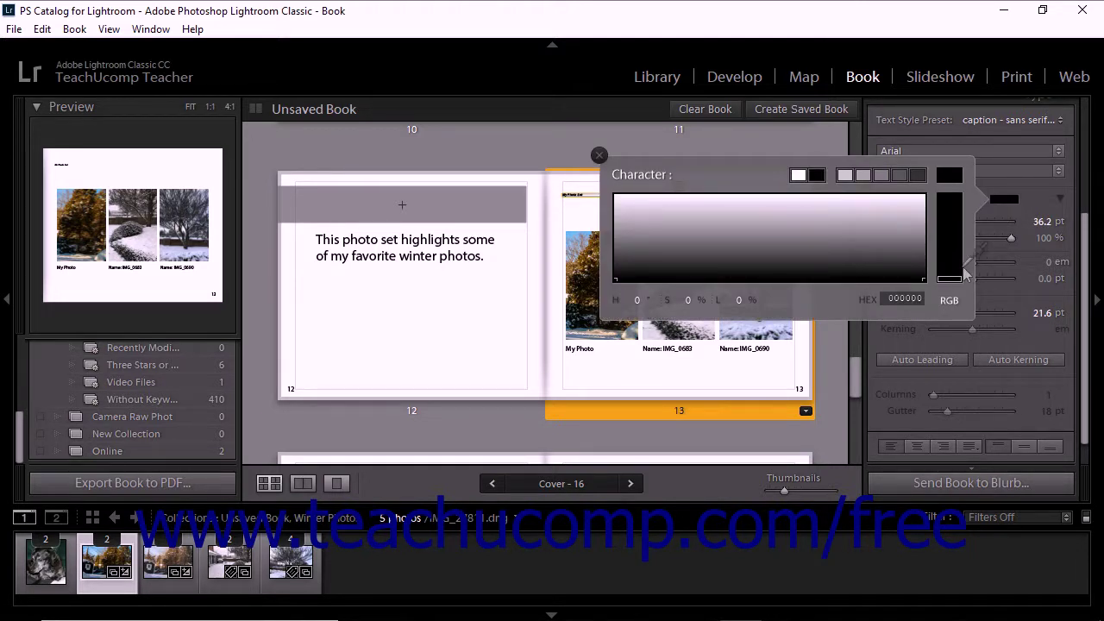
pyautogui.moveTo(960, 277); pyautogui.dragTo(963, 214)
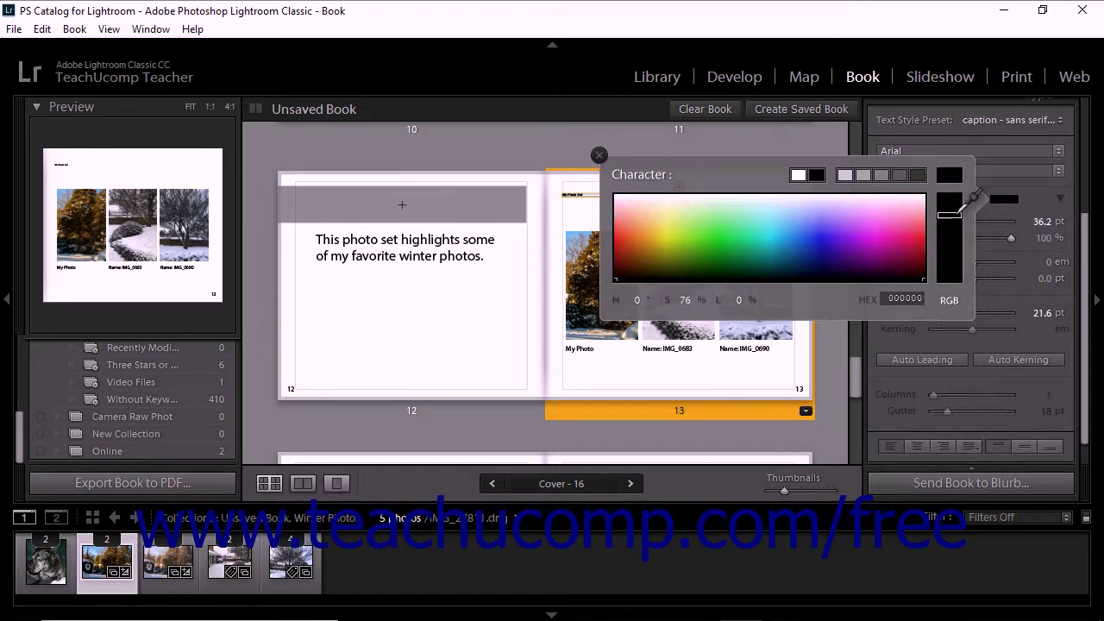
pyautogui.click(836, 241)
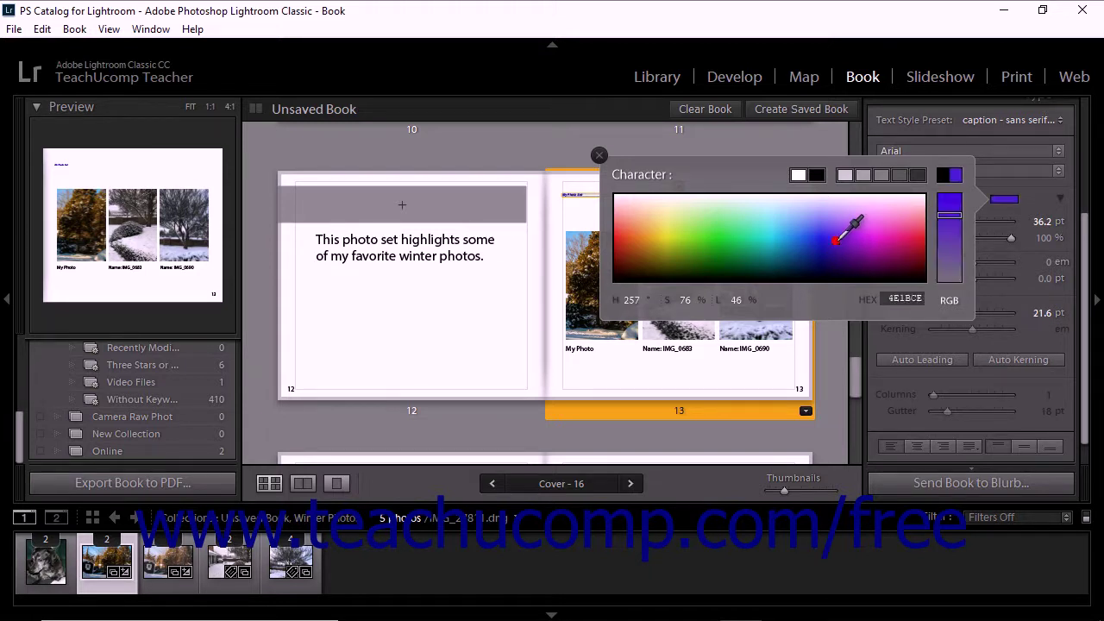
pyautogui.click(599, 156)
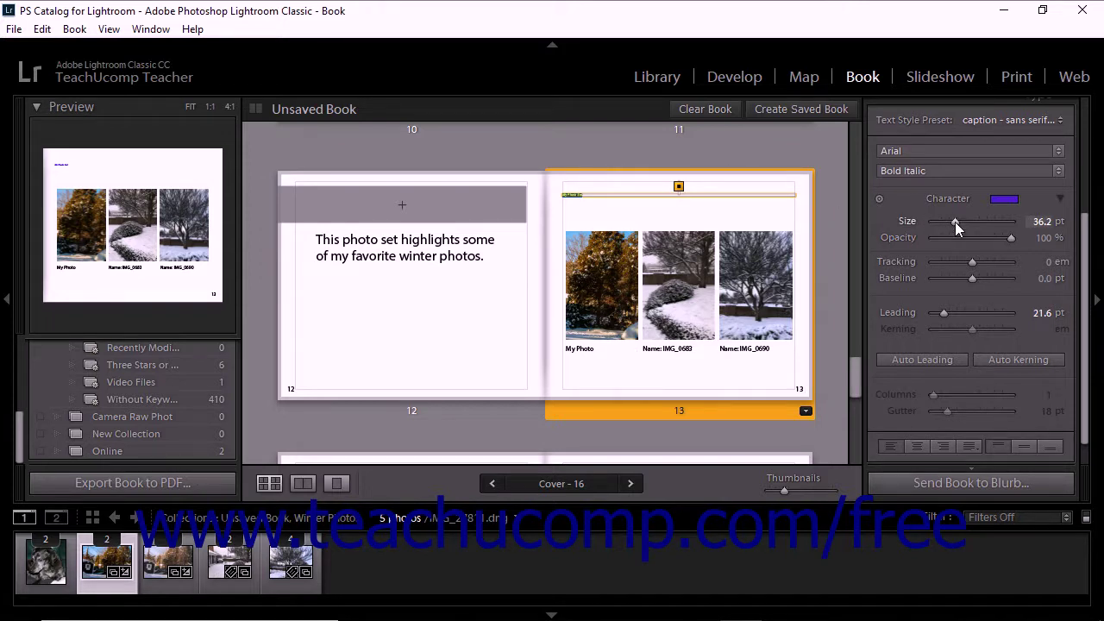
# Step: Set the title's size to 49.1 pt and its opacity to 66%
pyautogui.moveTo(955, 222); pyautogui.dragTo(963, 222)
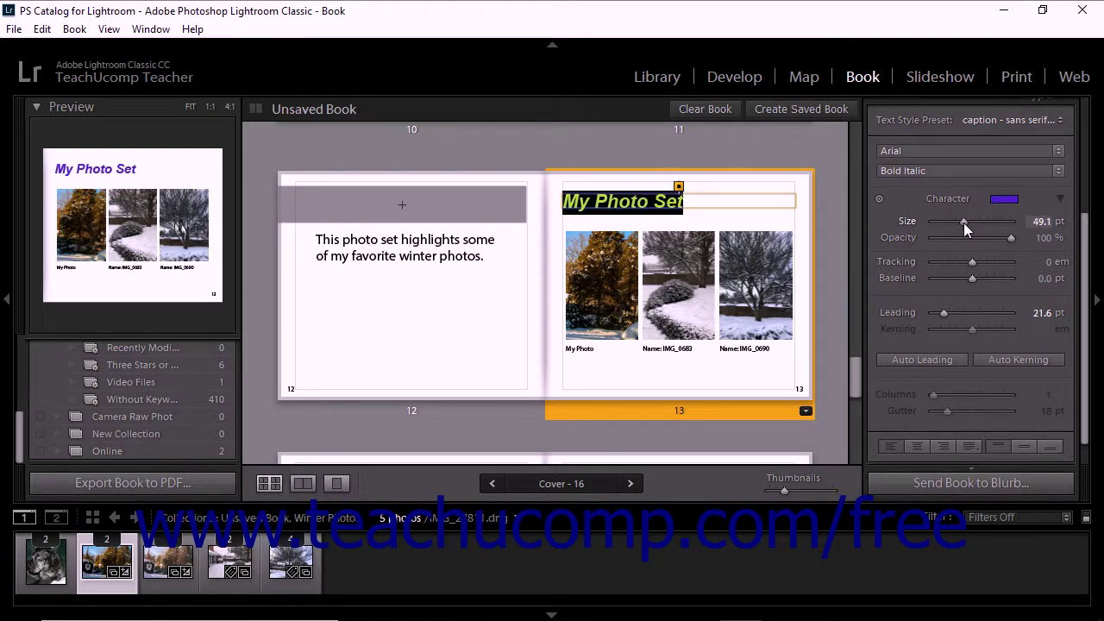
pyautogui.moveTo(1010, 237); pyautogui.dragTo(983, 237)
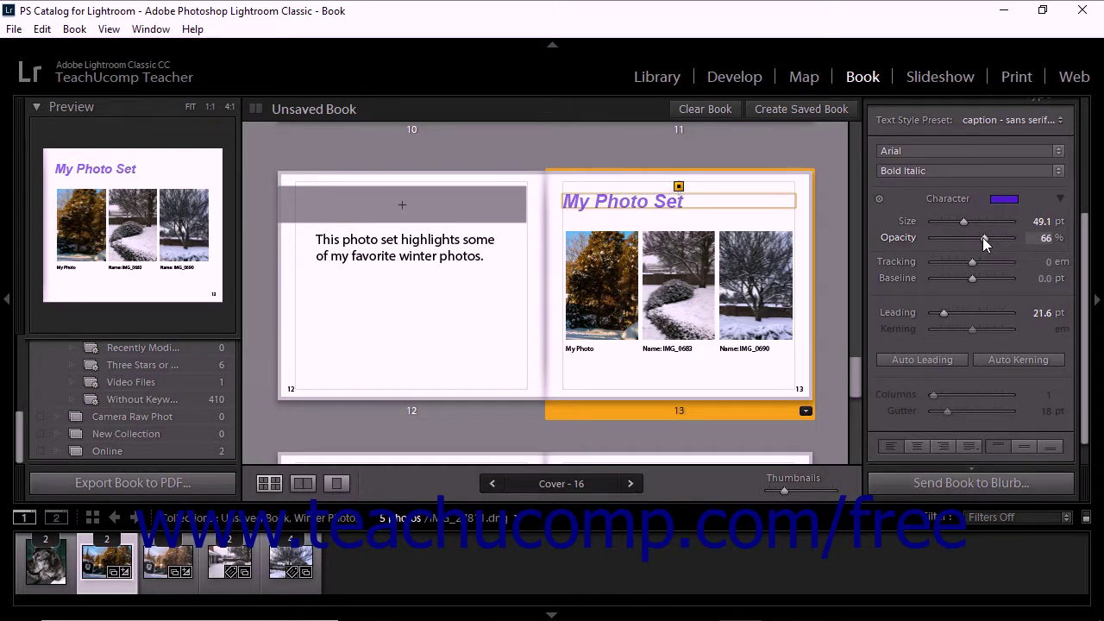
pyautogui.moveTo(982, 237); pyautogui.dragTo(982, 237)
# Step: Set the title's tracking to −44 em, baseline to −11.1 pt and leading to 24.2 pt, and apply Auto Leading
pyautogui.click(1059, 200)
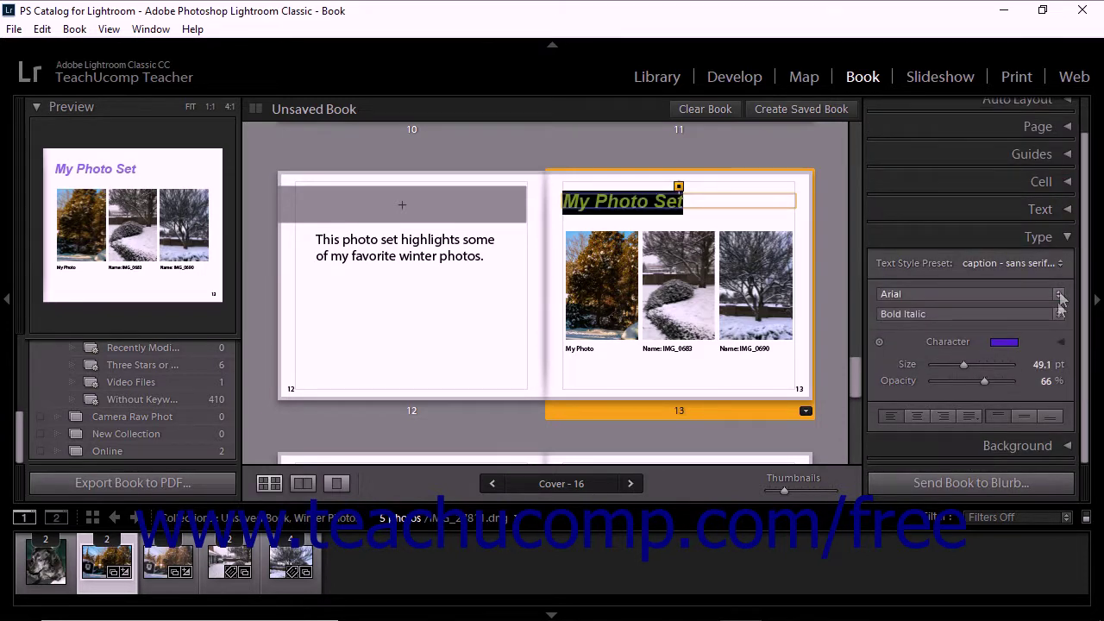
pyautogui.click(1061, 341)
pyautogui.scroll(-3, 1058, 291)
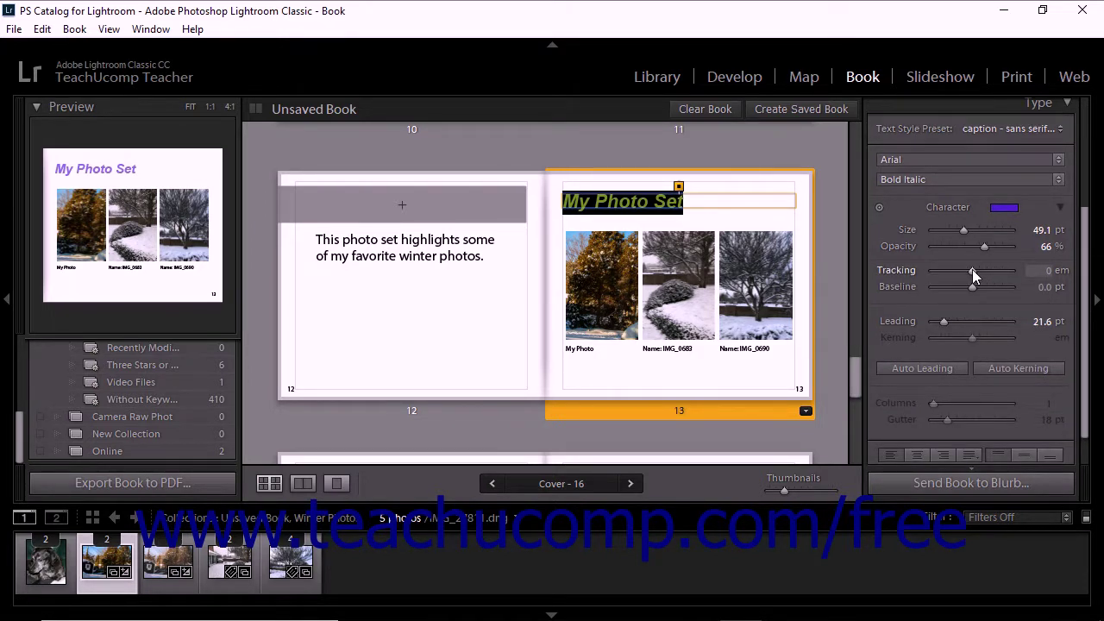
pyautogui.moveTo(971, 270); pyautogui.dragTo(968, 270)
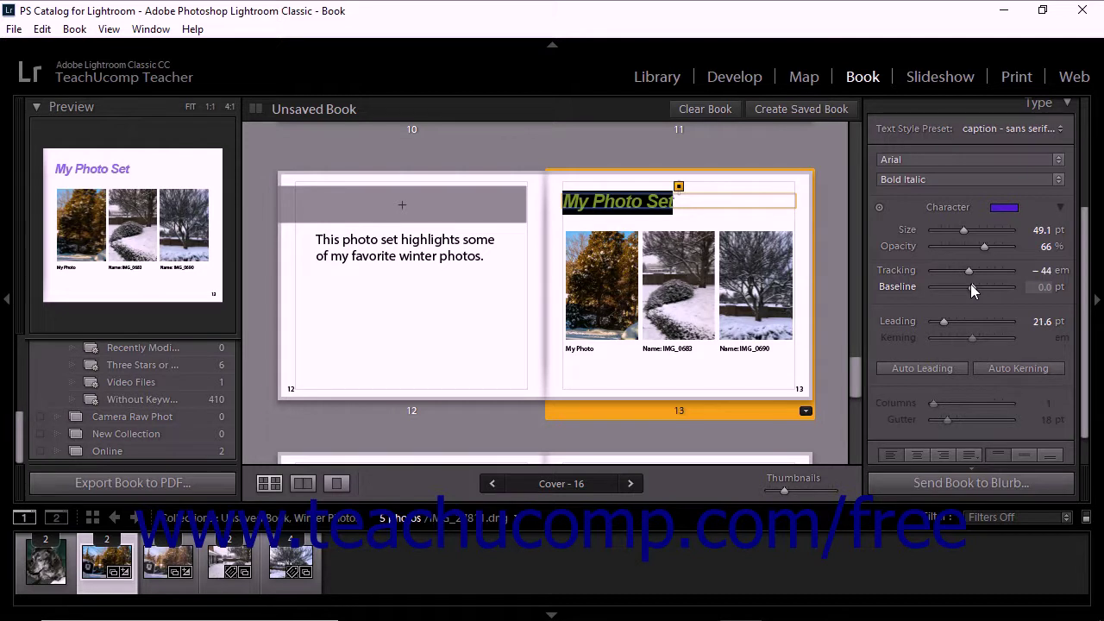
pyautogui.moveTo(970, 286); pyautogui.dragTo(962, 285)
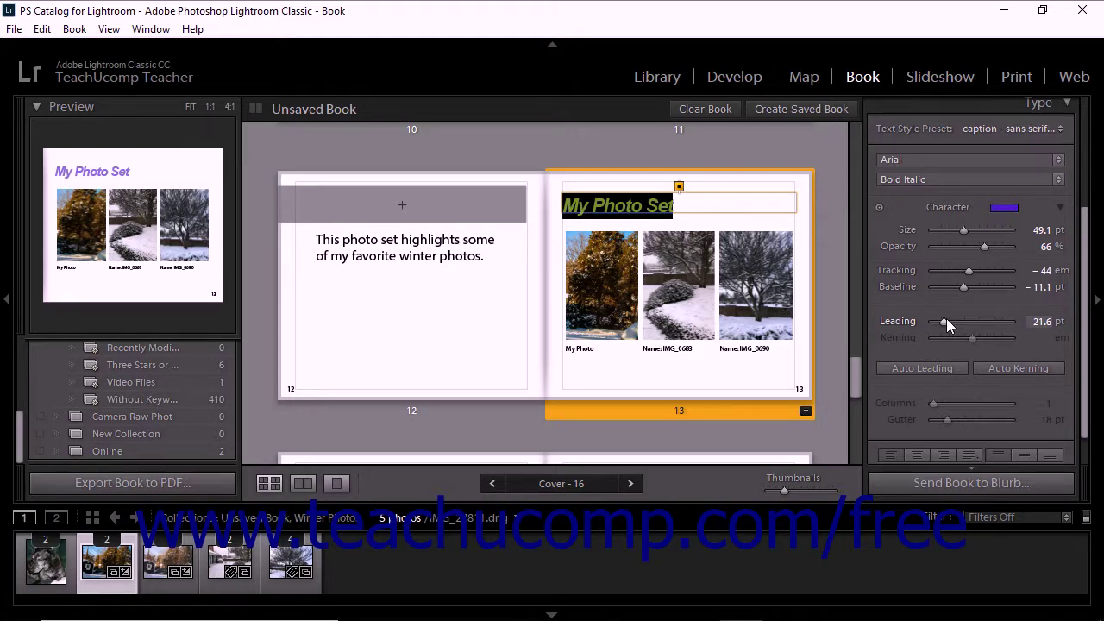
pyautogui.moveTo(946, 318); pyautogui.dragTo(948, 319)
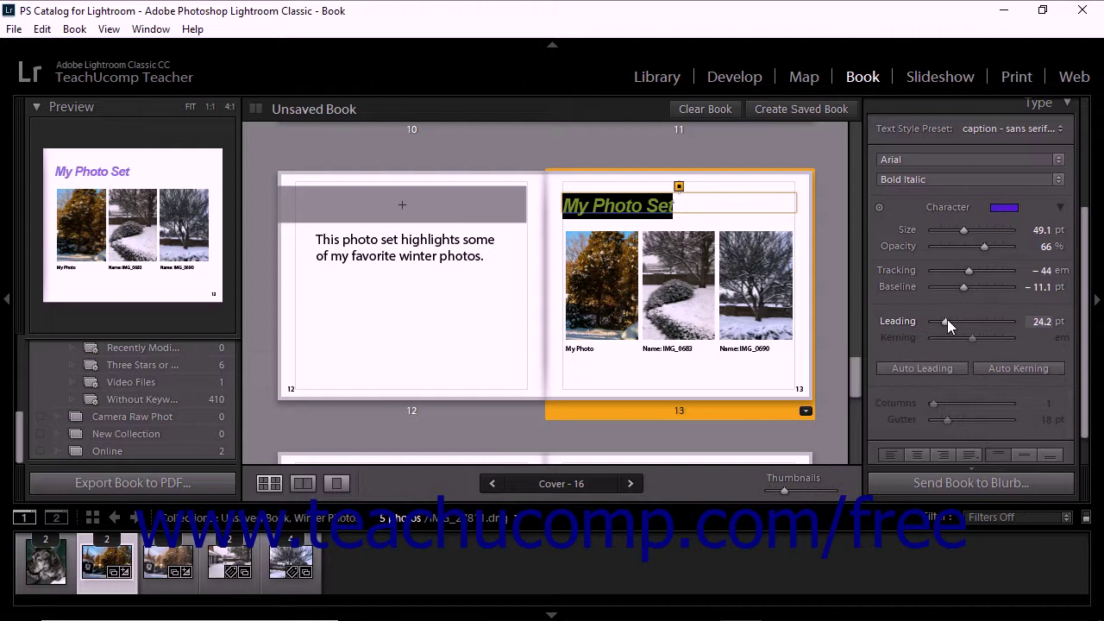
pyautogui.click(933, 369)
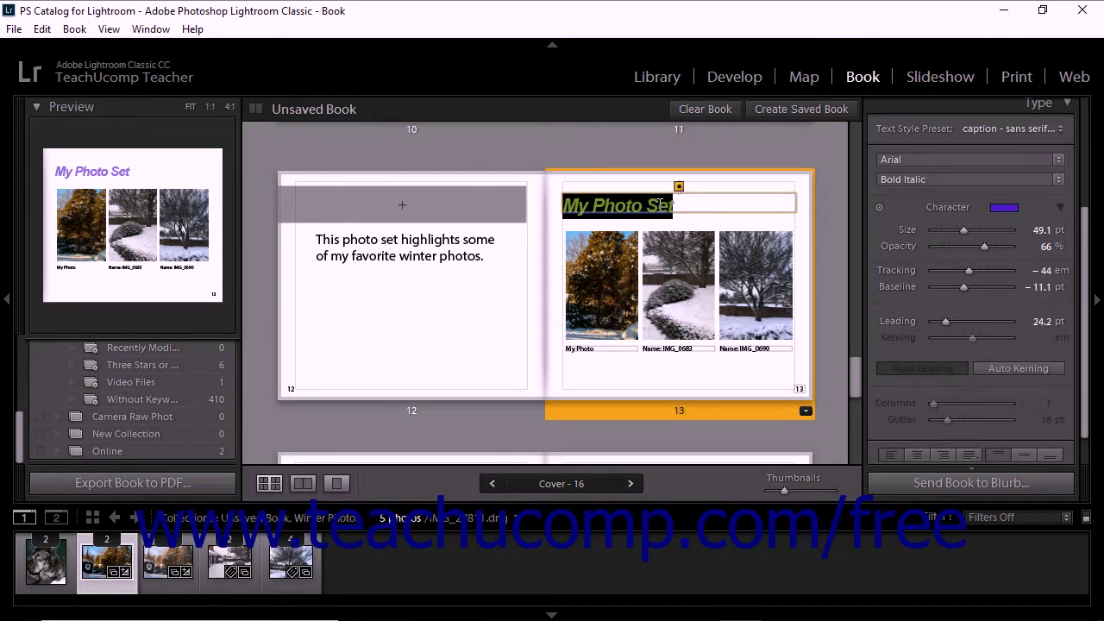
# Step: Set the kerning between the last two letters of the title to 89 em, and apply Auto Kerning
pyautogui.press('Right')
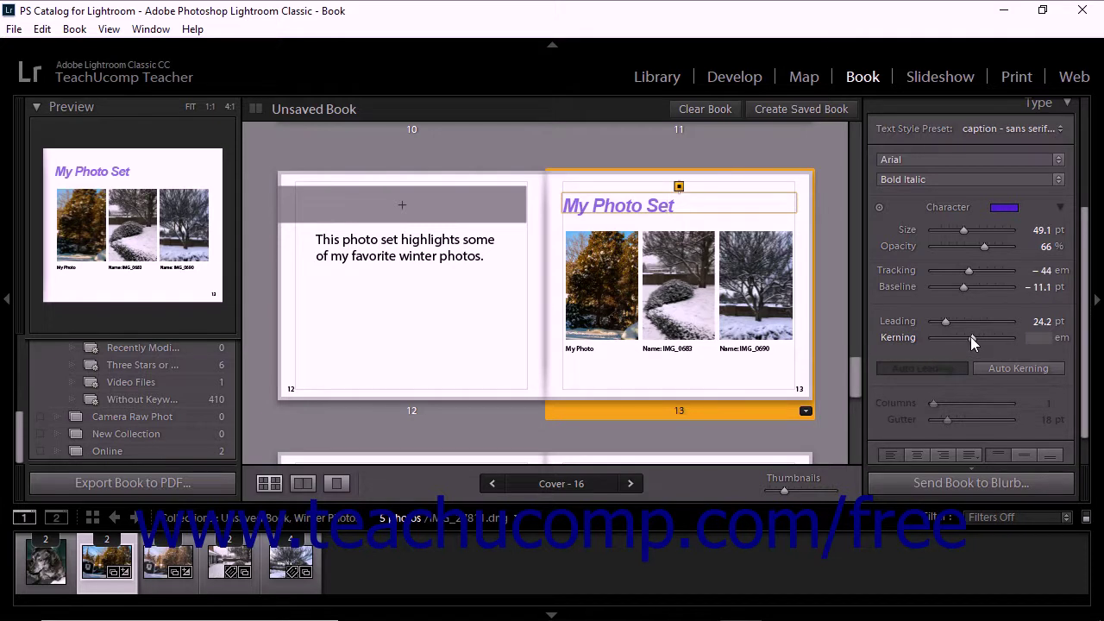
pyautogui.moveTo(970, 336)
pyautogui.mouseDown()
pyautogui.moveTo(947, 336)
pyautogui.moveTo(977, 328)
pyautogui.mouseUp()
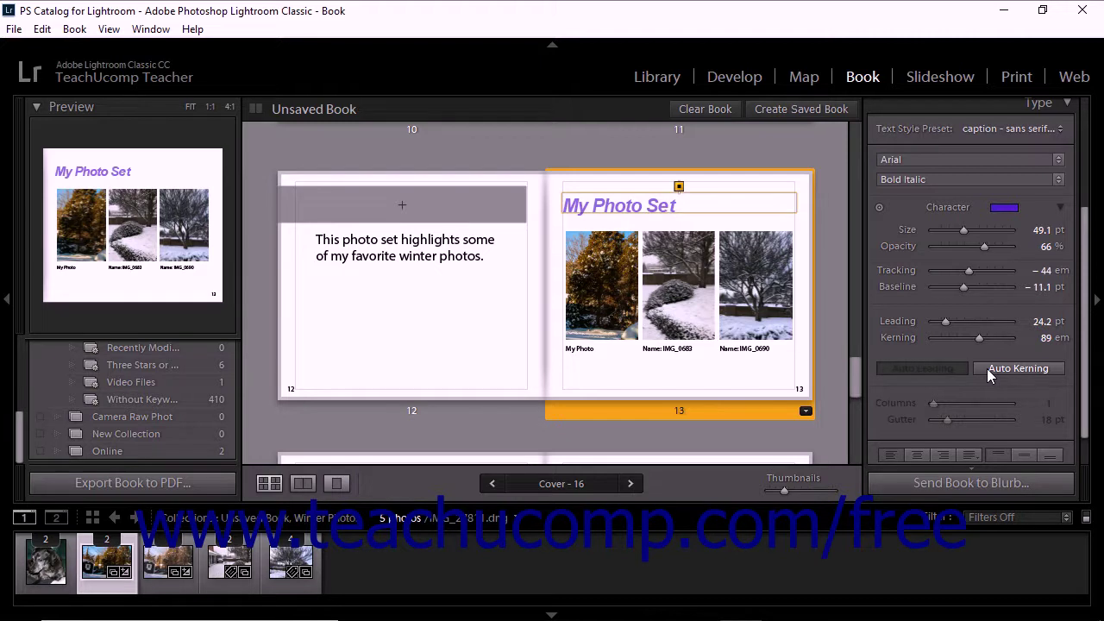
pyautogui.click(987, 368)
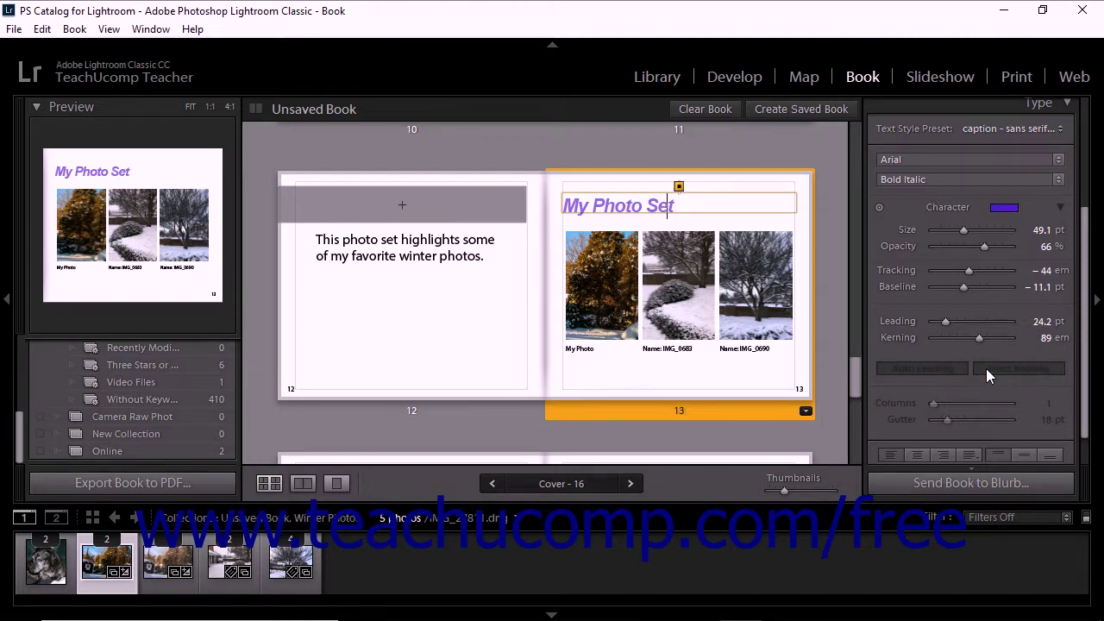
# Step: Split the text block on page 12 into 3 columns with a 31 pt gutter
pyautogui.click(483, 257)
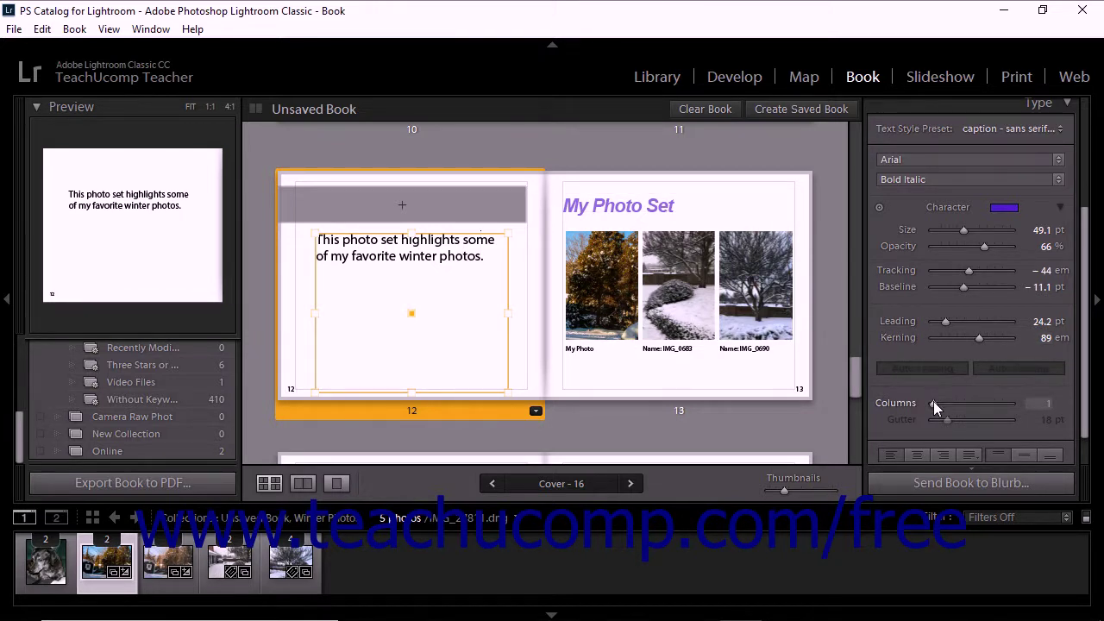
pyautogui.moveTo(933, 401); pyautogui.dragTo(1001, 401)
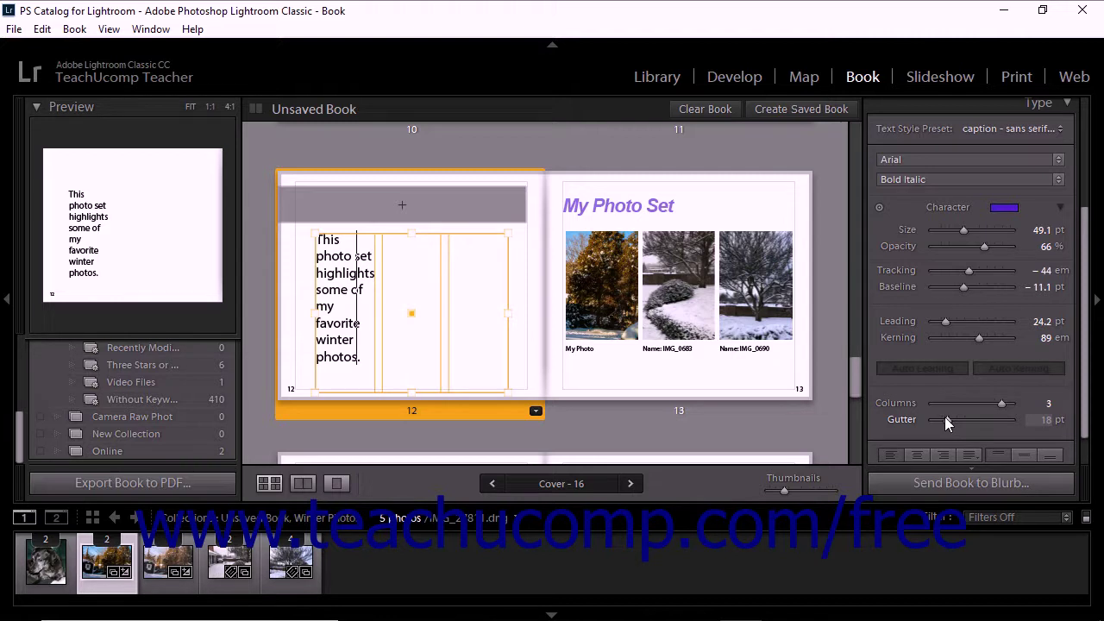
pyautogui.moveTo(945, 418)
pyautogui.mouseDown()
pyautogui.moveTo(967, 418)
pyautogui.moveTo(956, 420)
pyautogui.mouseUp()
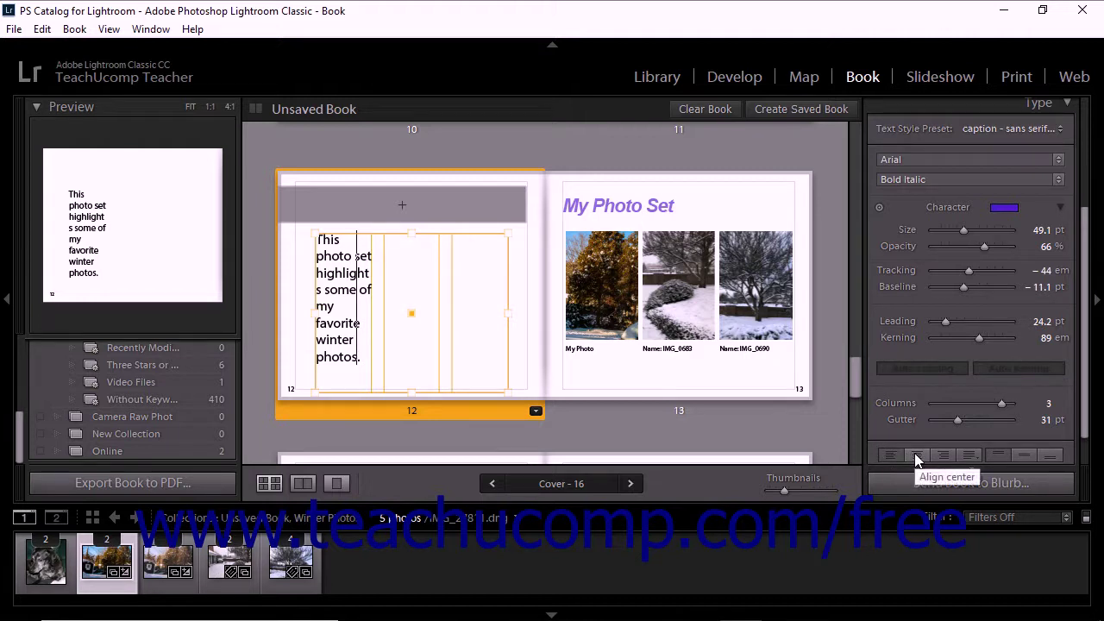
# Step: Center the page 12 text horizontally and vertically in its cell, and set its columns to 2
pyautogui.click(971, 455)
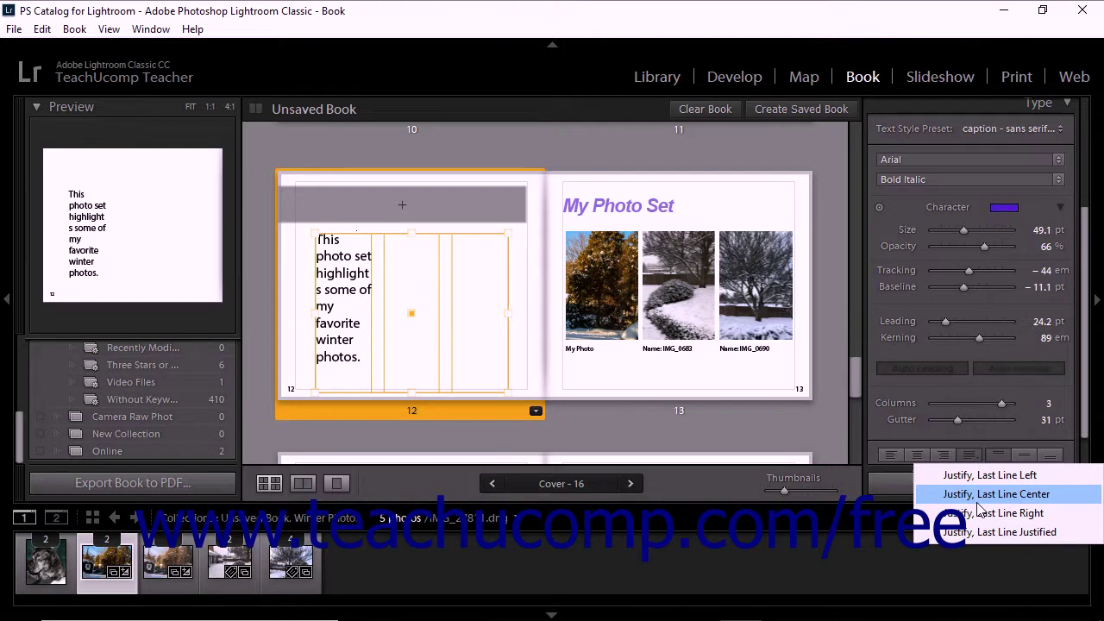
pyautogui.click(917, 457)
pyautogui.moveTo(1001, 403); pyautogui.dragTo(990, 403)
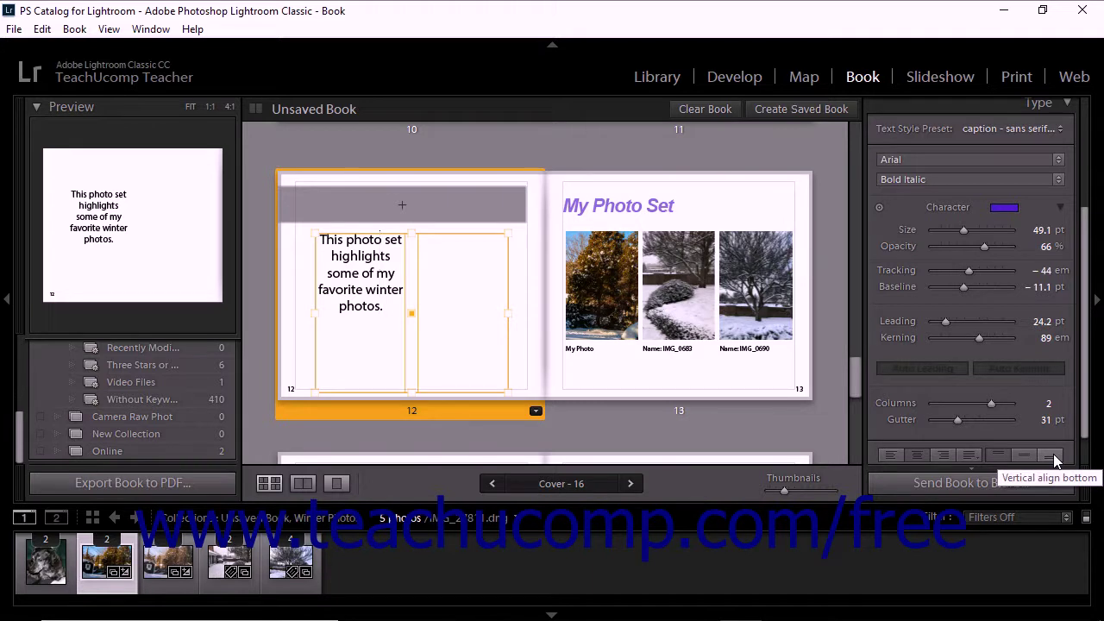
pyautogui.click(1025, 455)
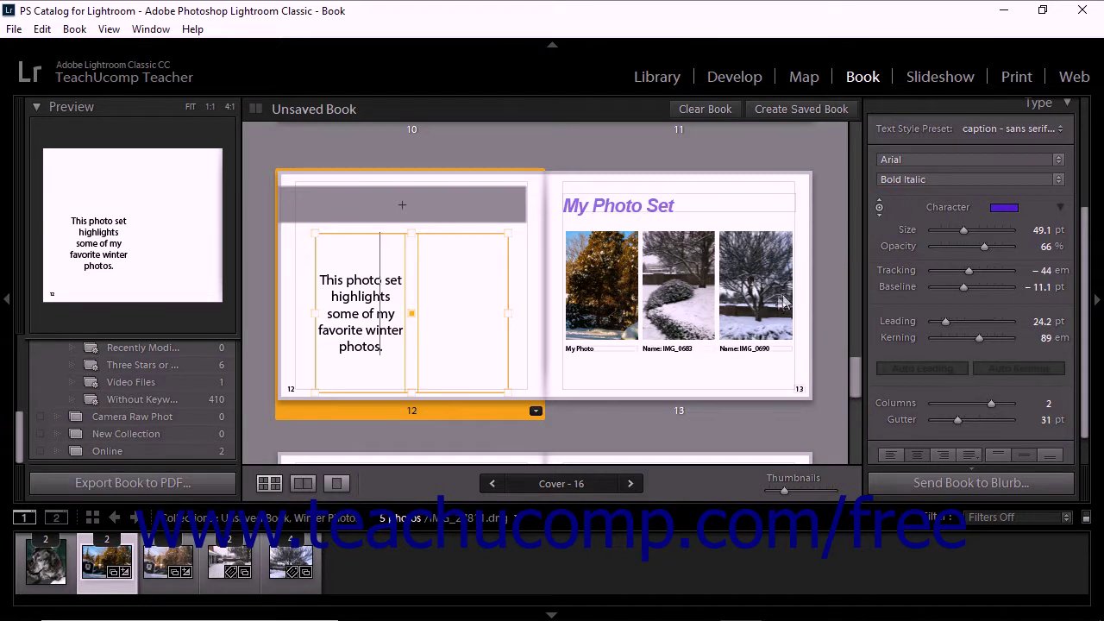
# Step: Select all the text on page 12 and enlarge it directly on the page with the text adjustment tool
pyautogui.moveTo(384, 346); pyautogui.dragTo(321, 264)
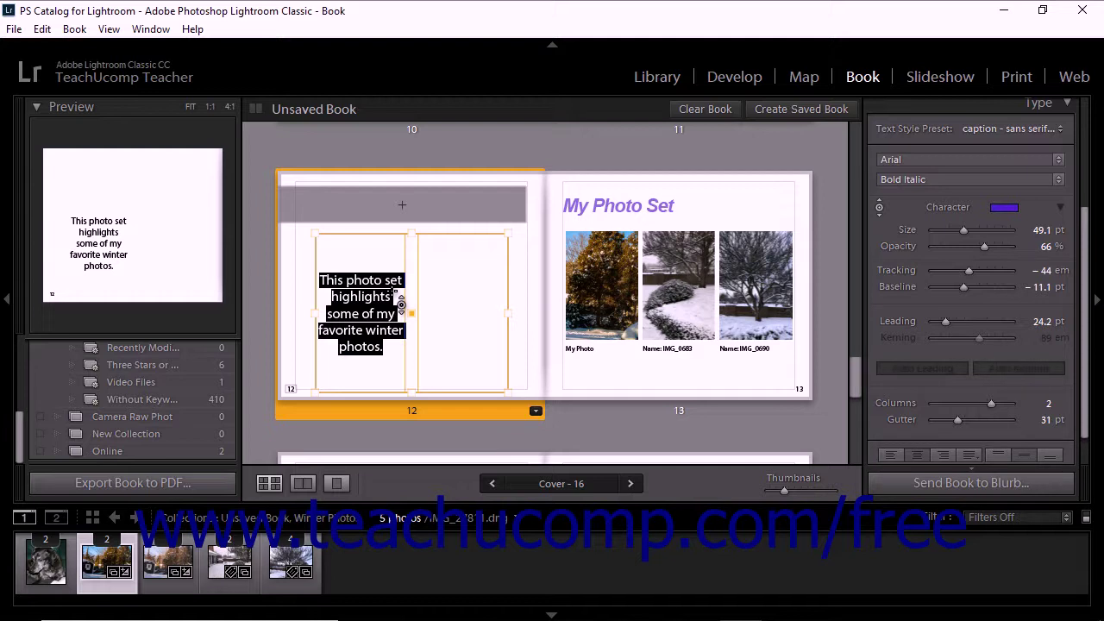
pyautogui.moveTo(400, 303); pyautogui.dragTo(449, 303)
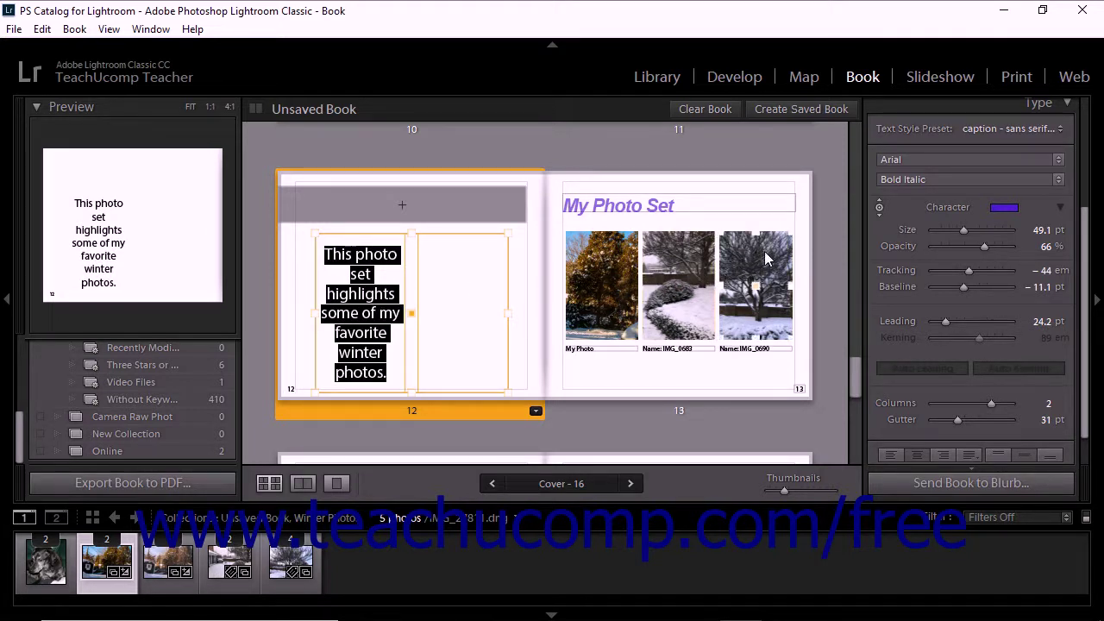
pyautogui.click(876, 206)
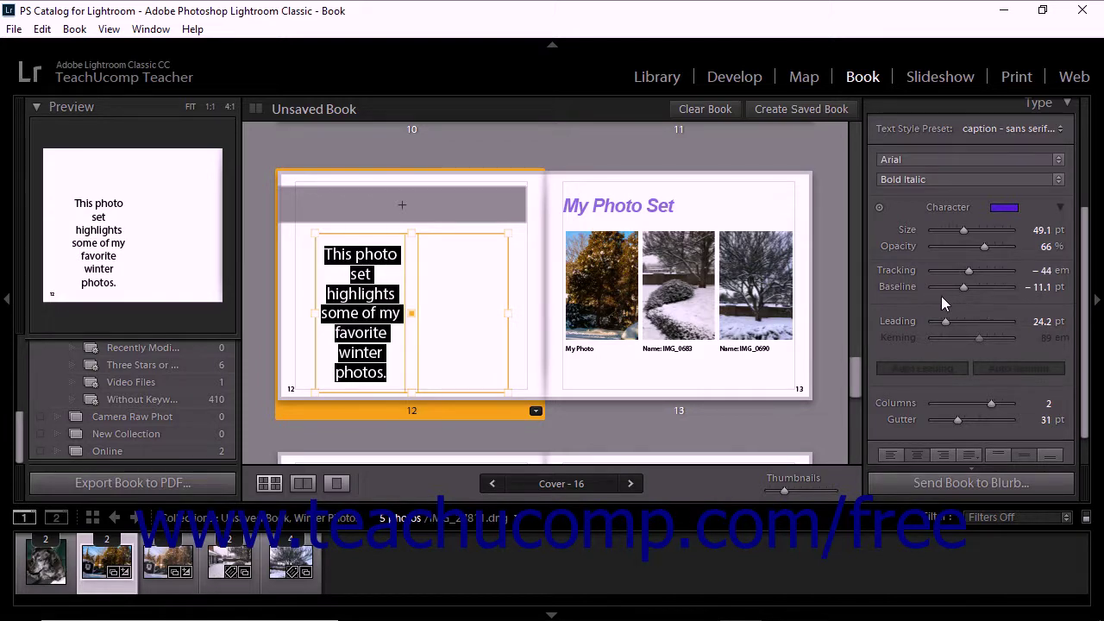
# Step: Save the current type settings of the page 12 text as a new text style preset named "My Custom Text"
pyautogui.click(1062, 129)
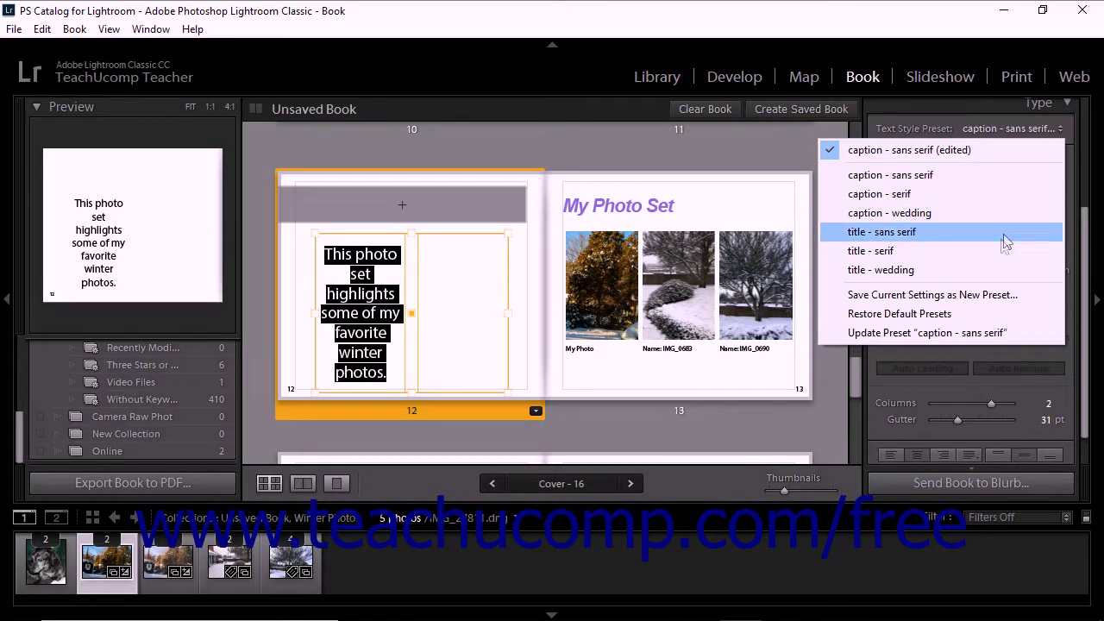
pyautogui.click(982, 297)
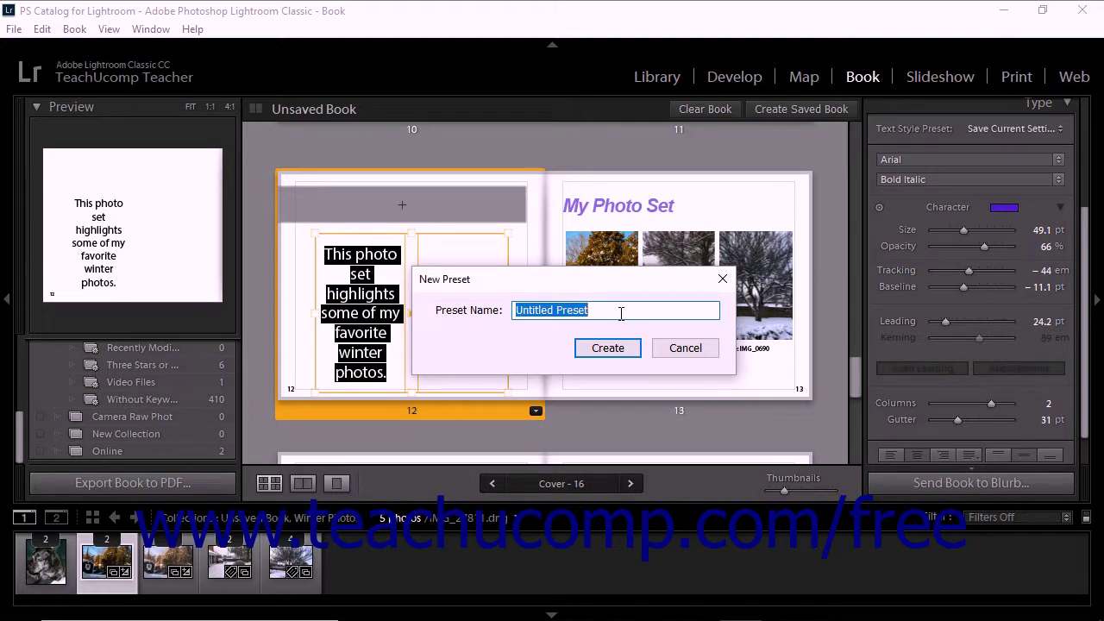
pyautogui.write('My Custom Text')
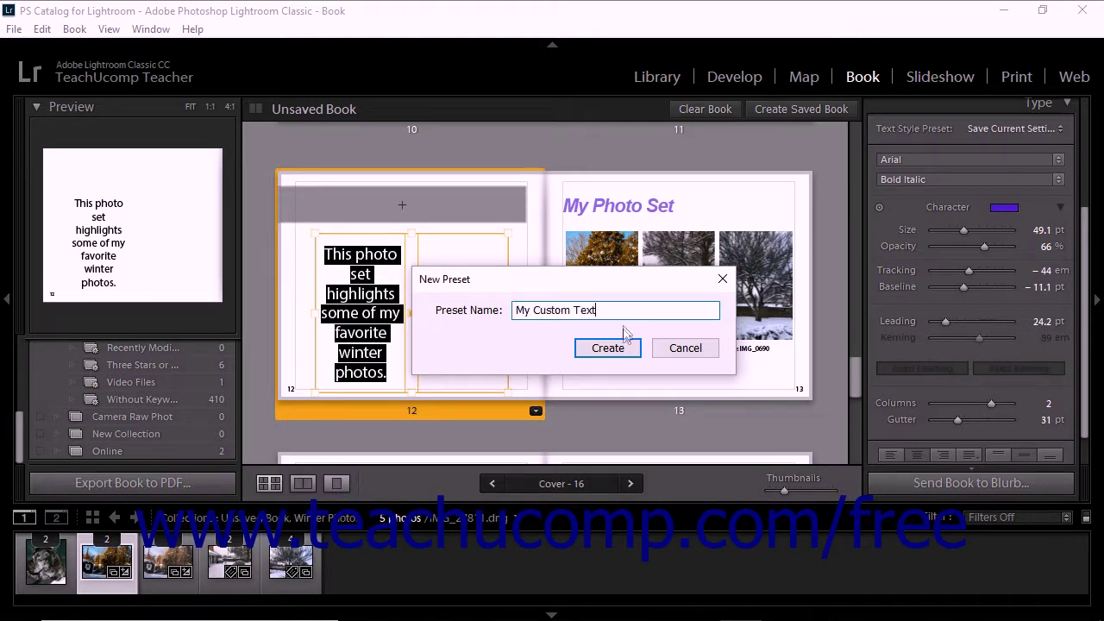
pyautogui.click(621, 347)
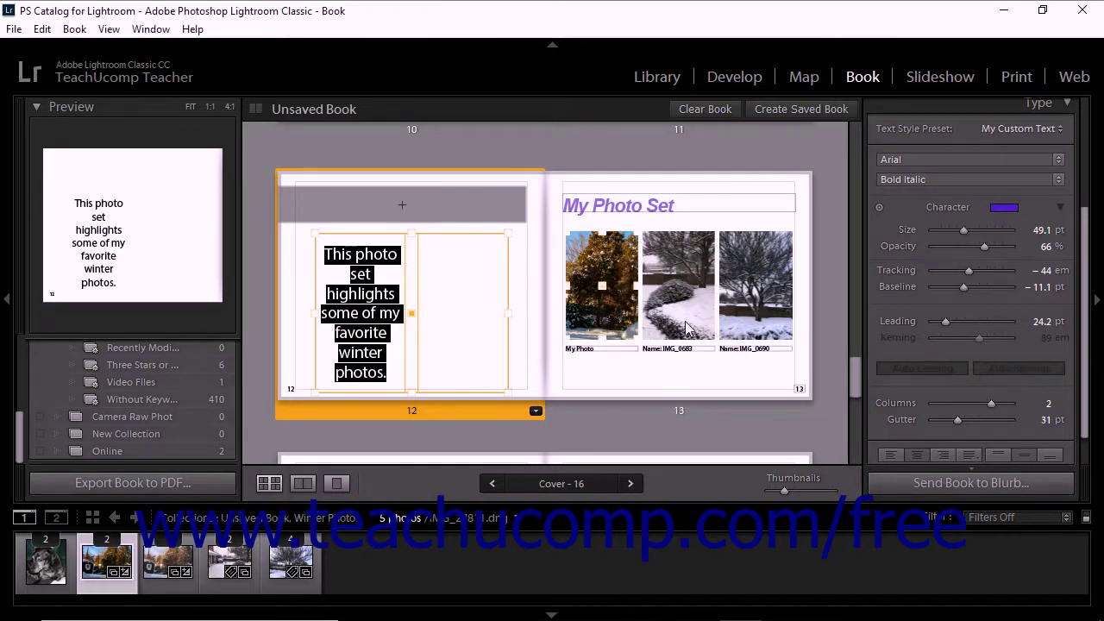
# Step: Set the size of the selected page 12 text to 38.8 pt and update the "My Custom Text" preset with the change
pyautogui.click(964, 230)
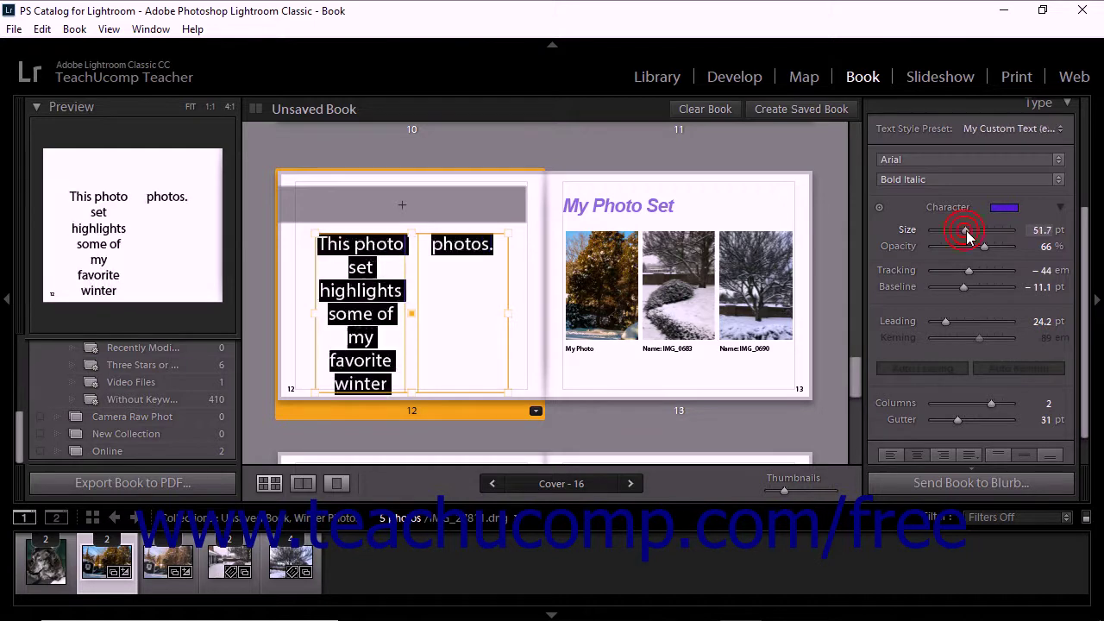
pyautogui.moveTo(965, 230); pyautogui.dragTo(957, 228)
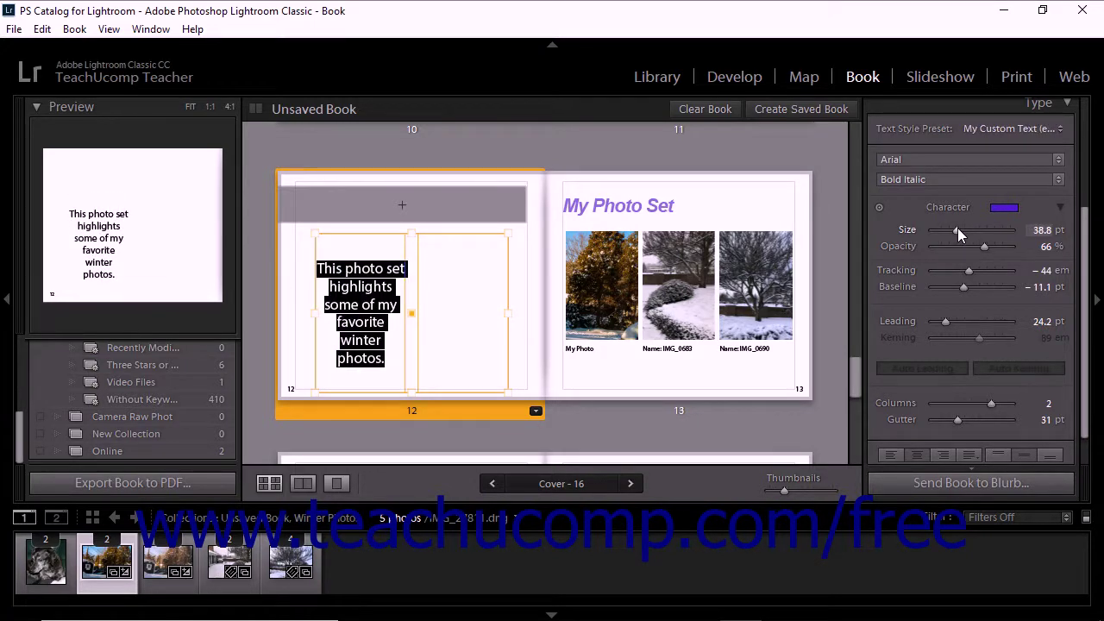
pyautogui.click(1057, 129)
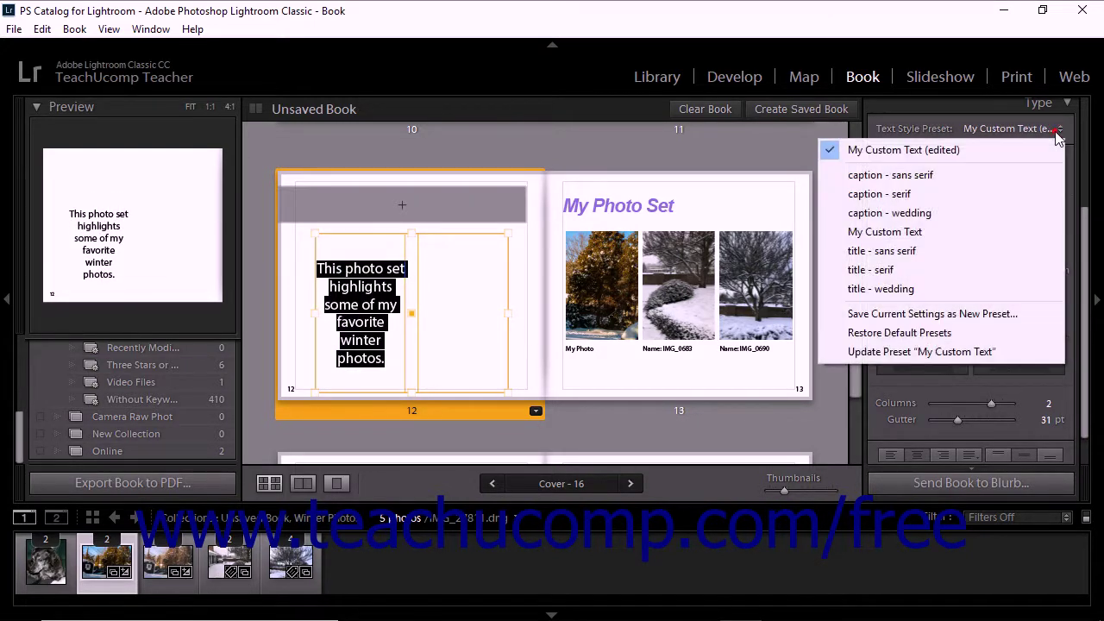
pyautogui.click(943, 350)
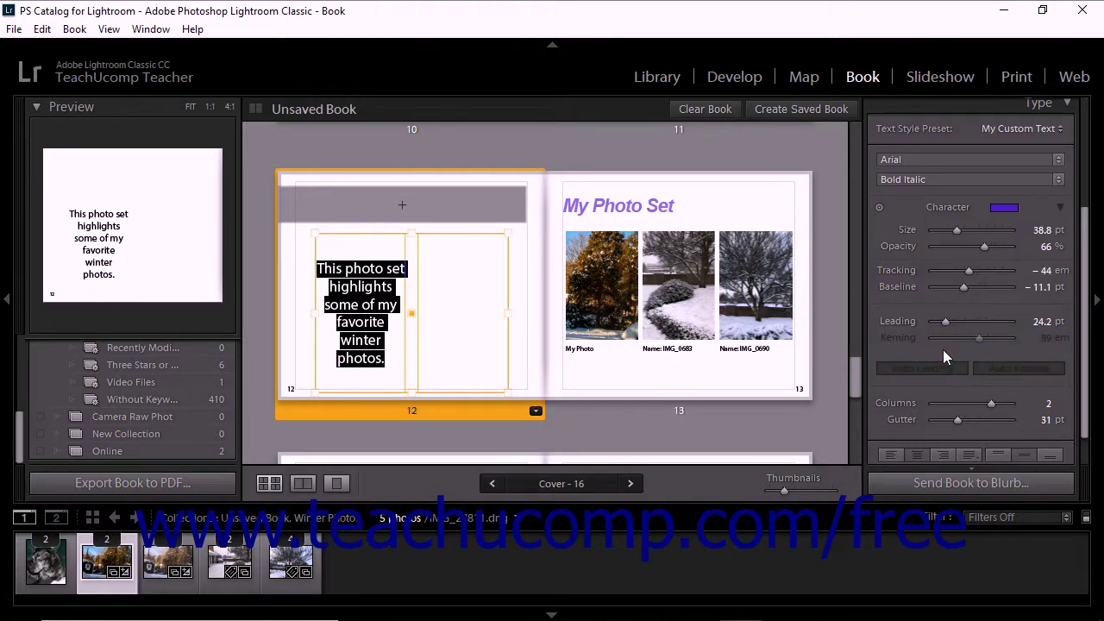
# Step: Rename the text style preset "My Custom Text" as "My New Custom Text"
pyautogui.click(996, 128)
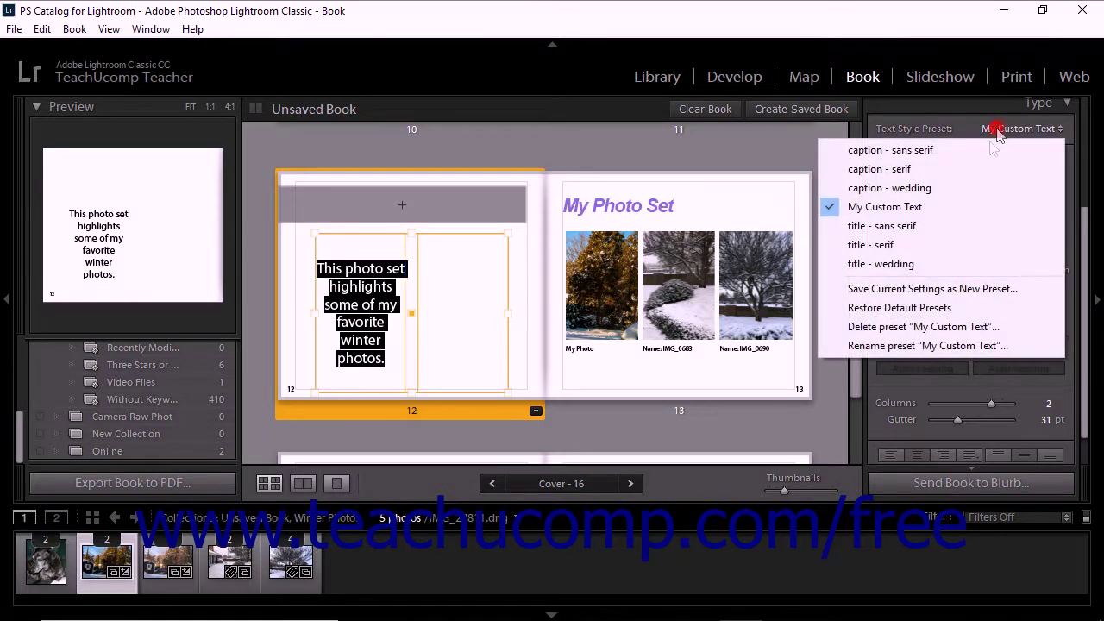
pyautogui.click(930, 345)
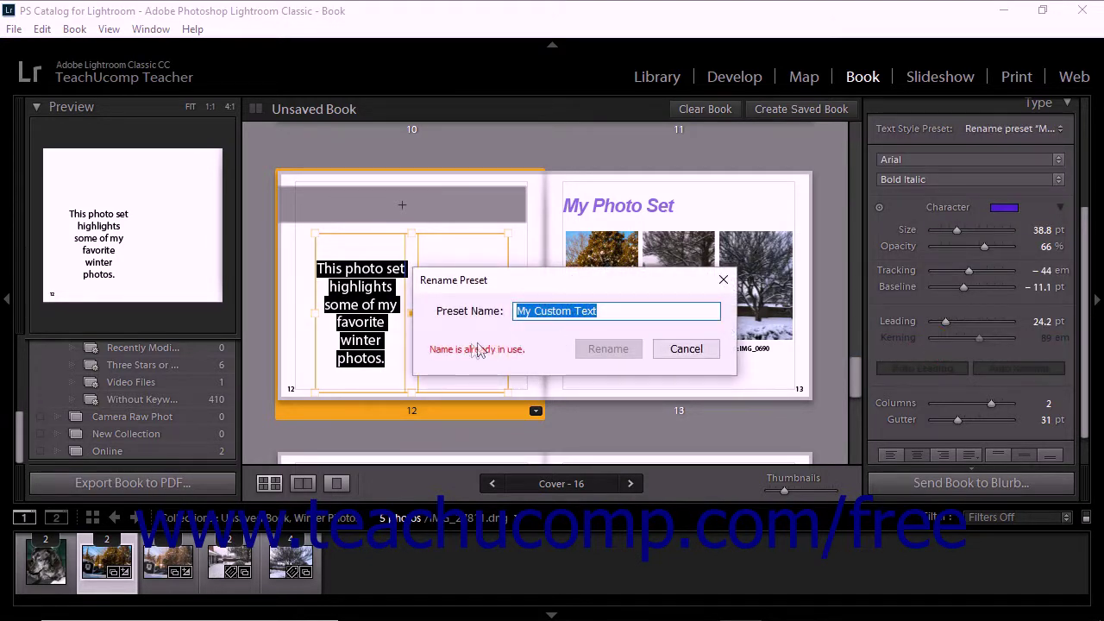
pyautogui.click(539, 306)
pyautogui.write('New')
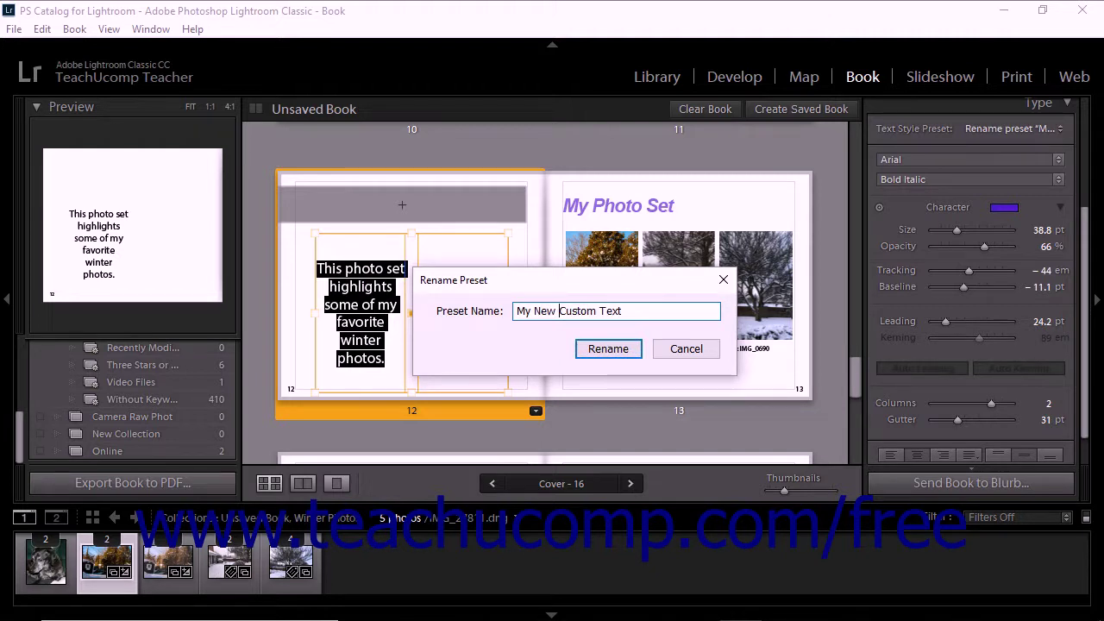
pyautogui.click(608, 349)
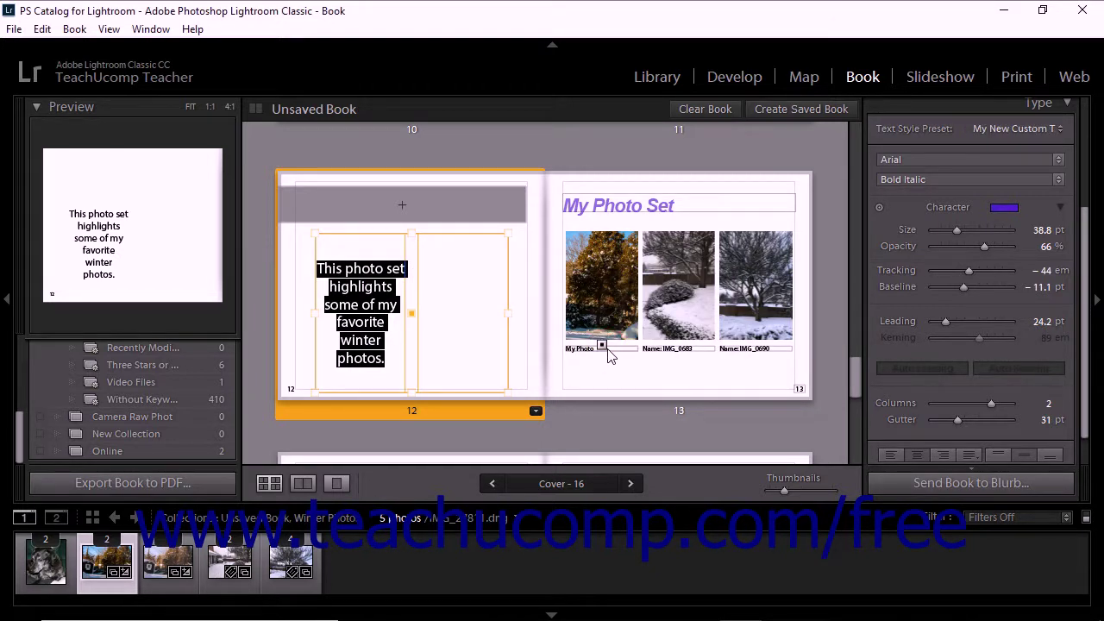
# Step: Delete the text style preset "My New Custom Text" and restore the default text style presets
pyautogui.click(1062, 128)
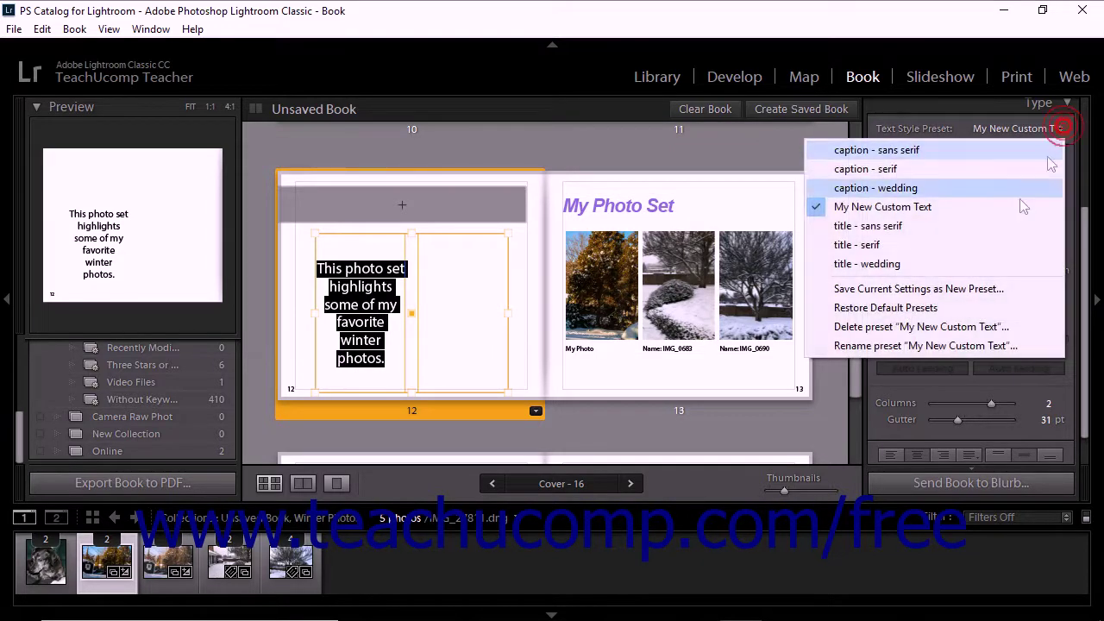
pyautogui.click(946, 328)
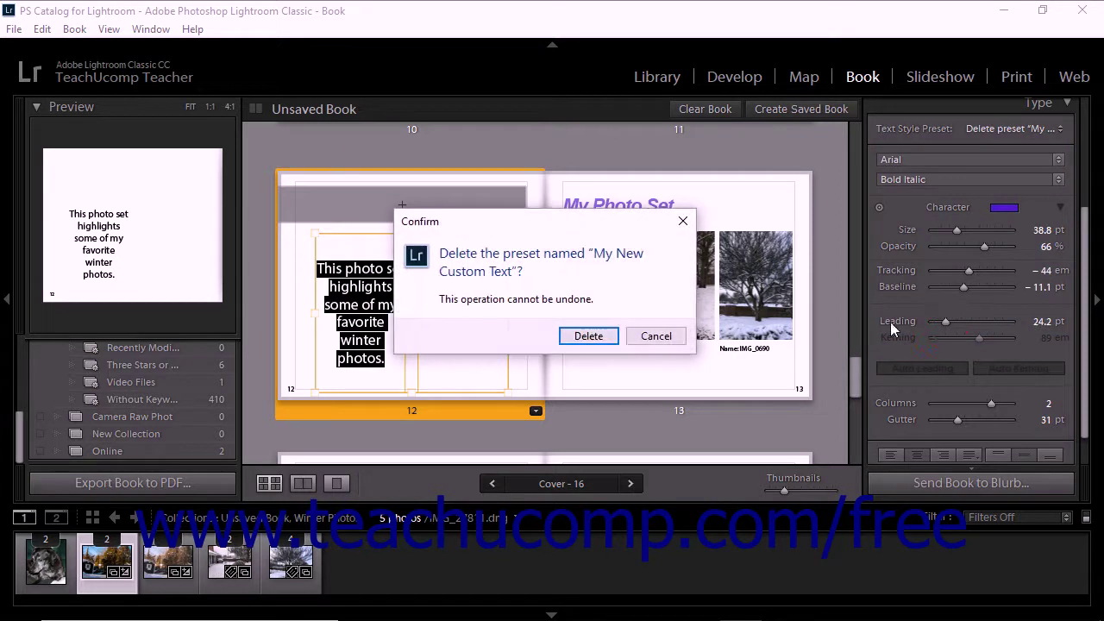
pyautogui.click(588, 336)
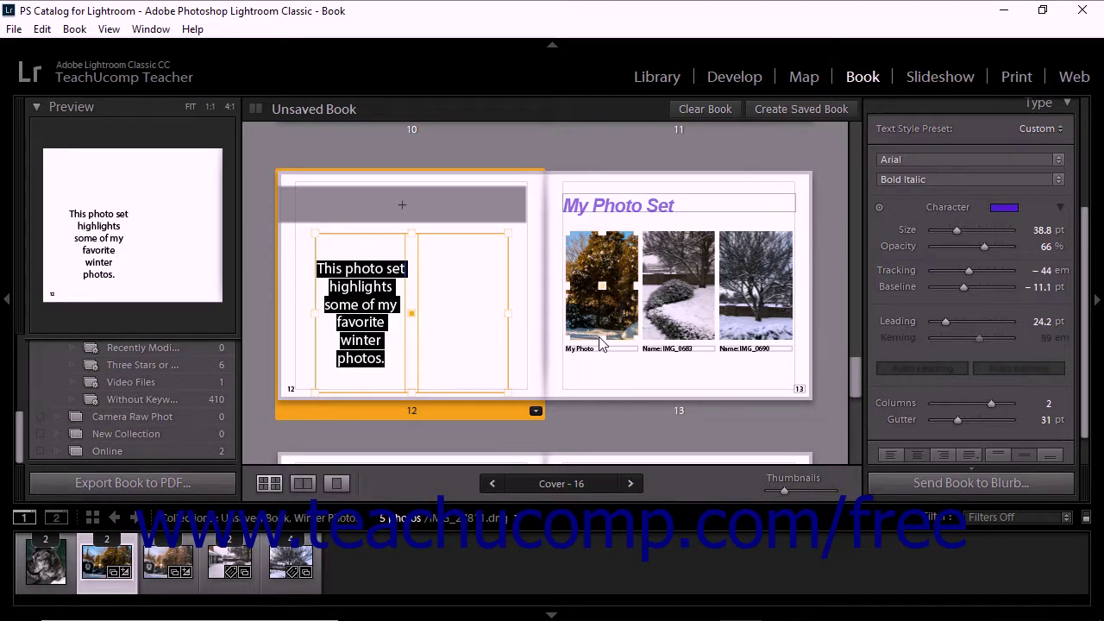
pyautogui.click(1043, 128)
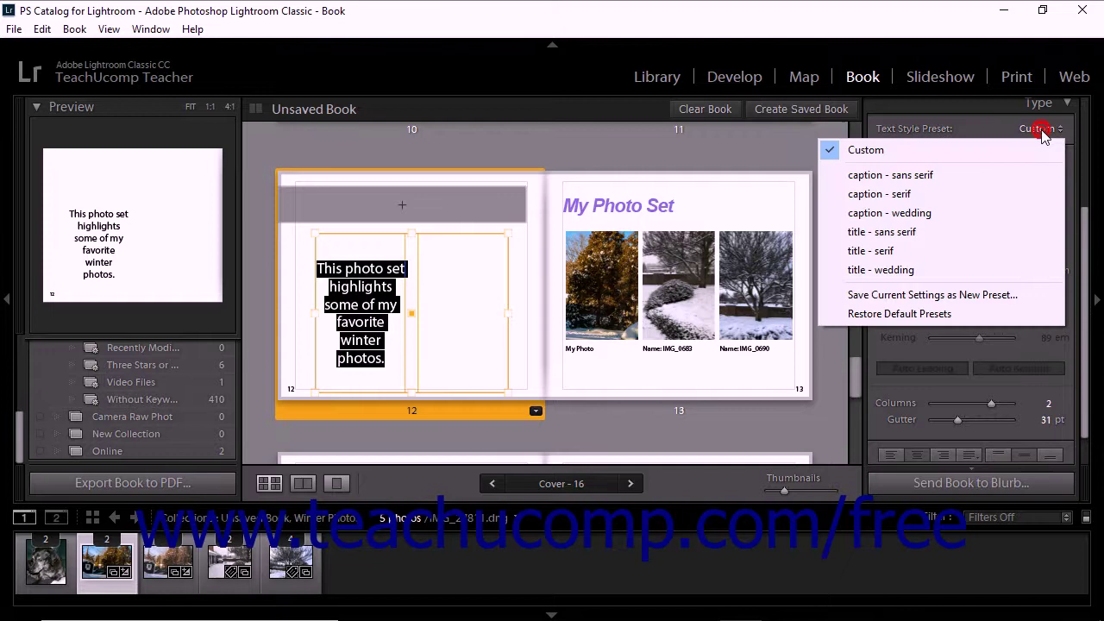
pyautogui.click(923, 315)
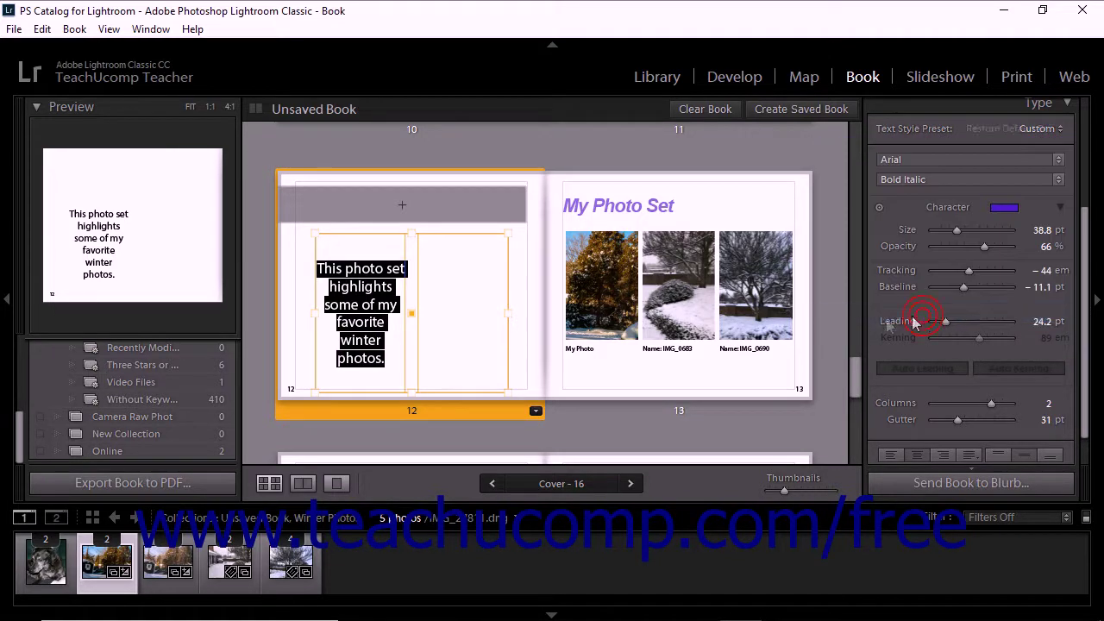